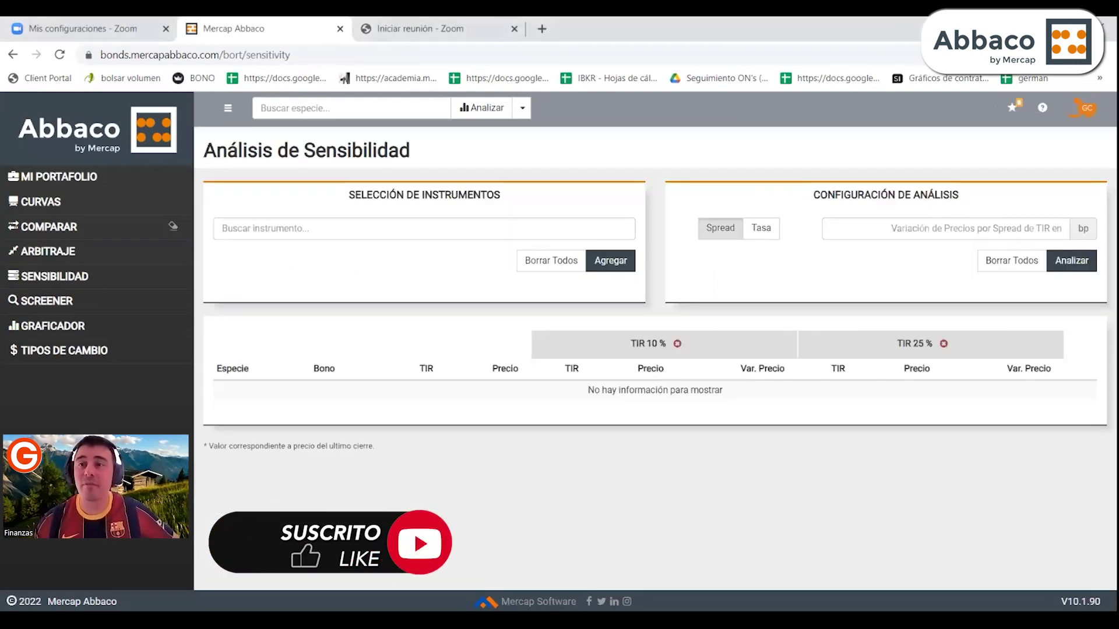
Display the page in full screen and add the AL30D - BYMA - USD bond to the sensitivity analysis
{"action": "left_click", "coordinate": [1104, 55]}
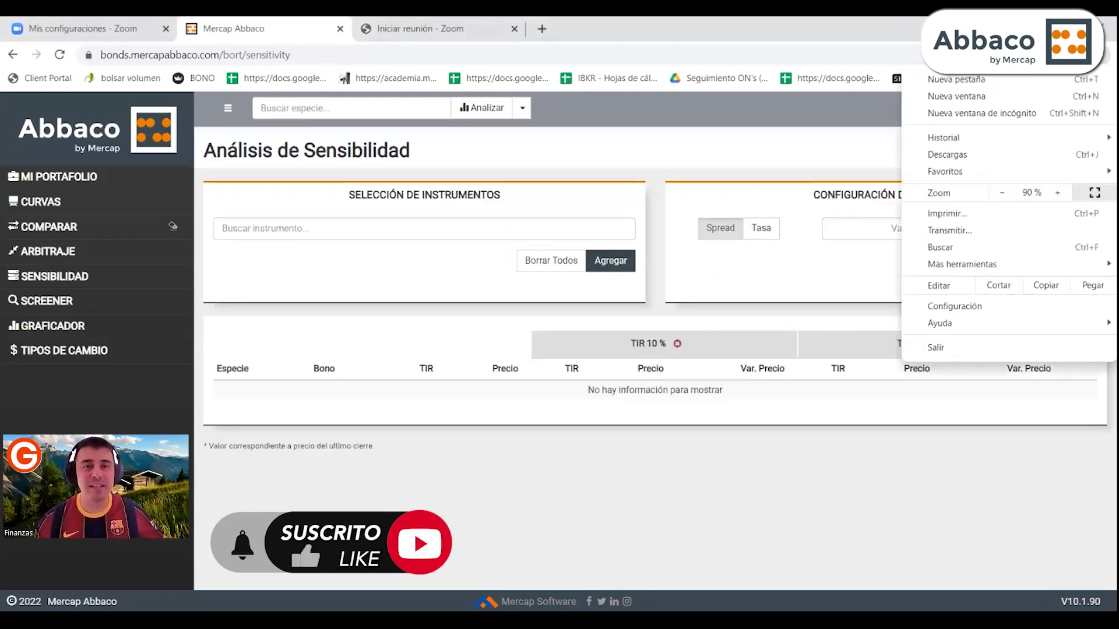
{"action": "left_click", "coordinate": [1094, 193]}
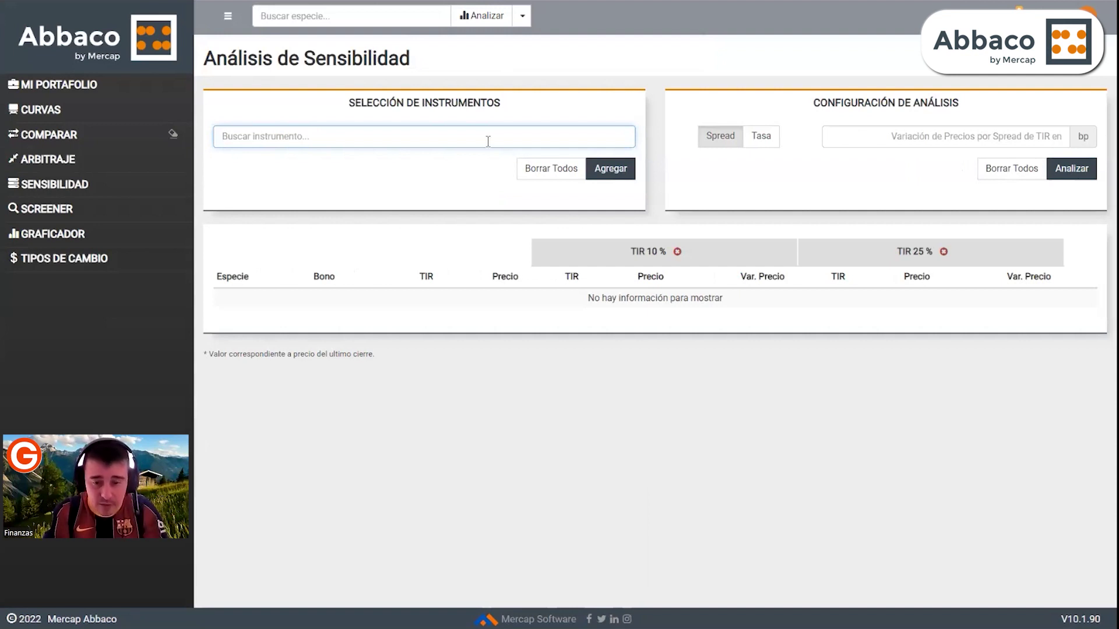
{"action": "type", "text": "al"}
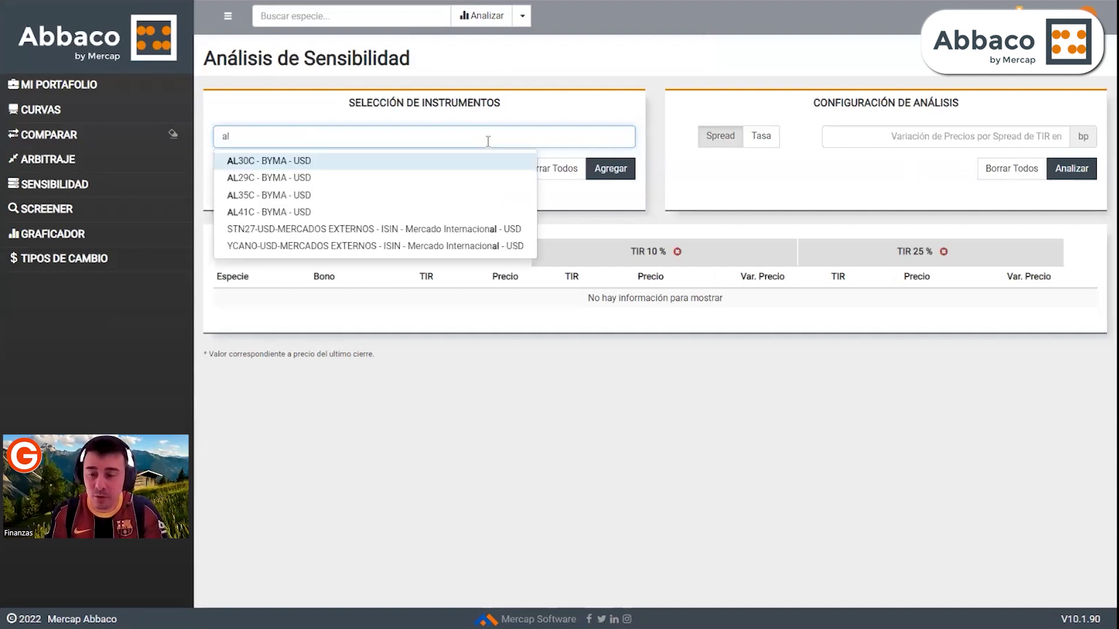
{"action": "type", "text": "30"}
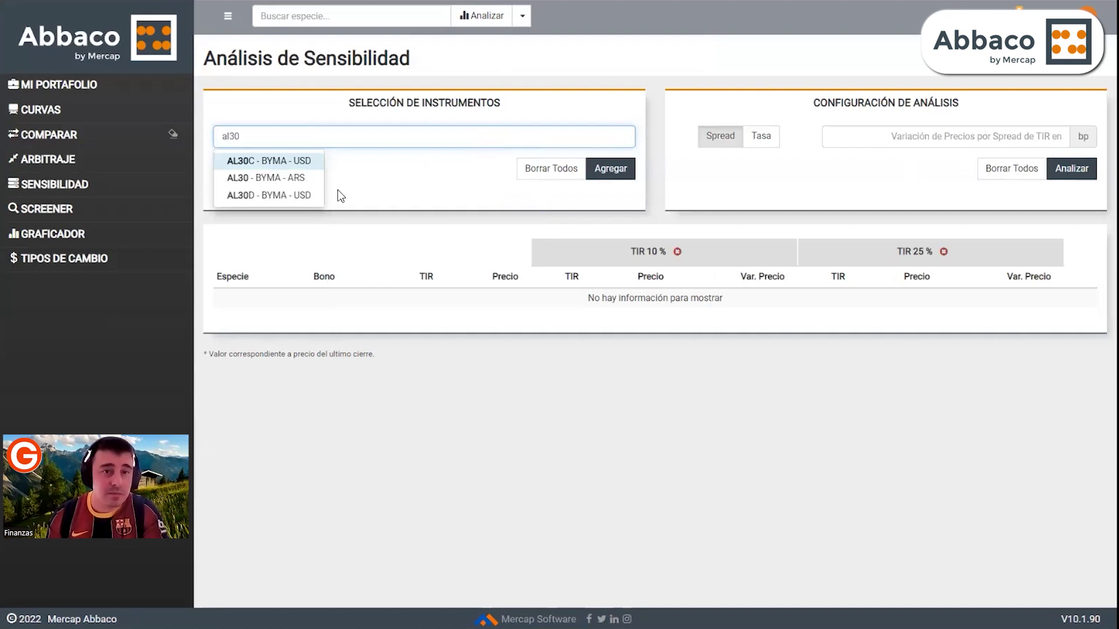
{"action": "left_click", "coordinate": [317, 196]}
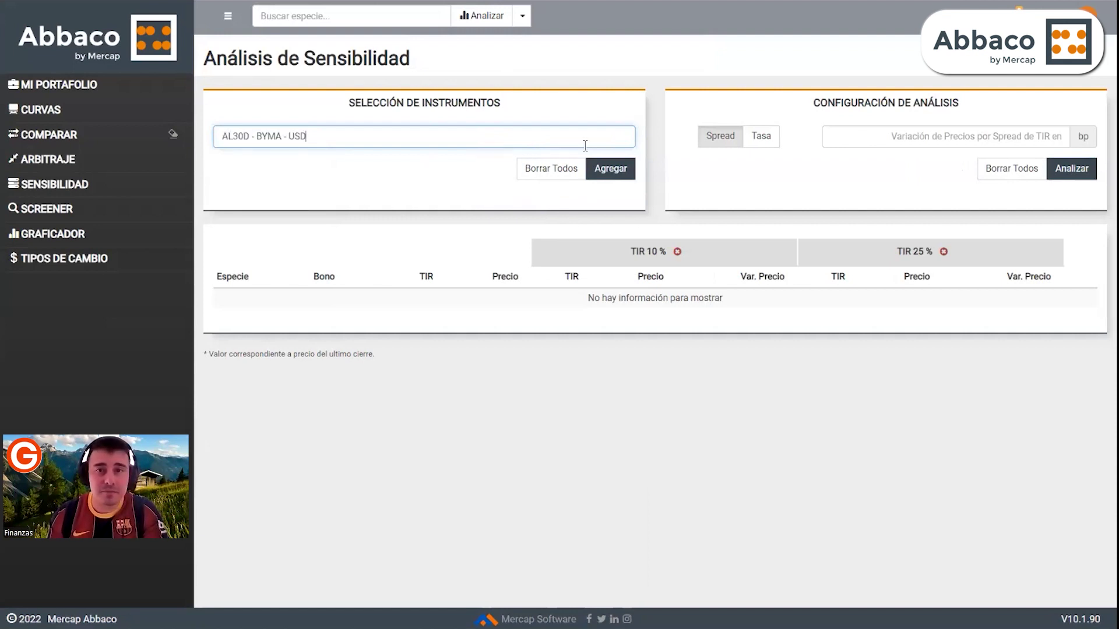
{"action": "left_click", "coordinate": [595, 167]}
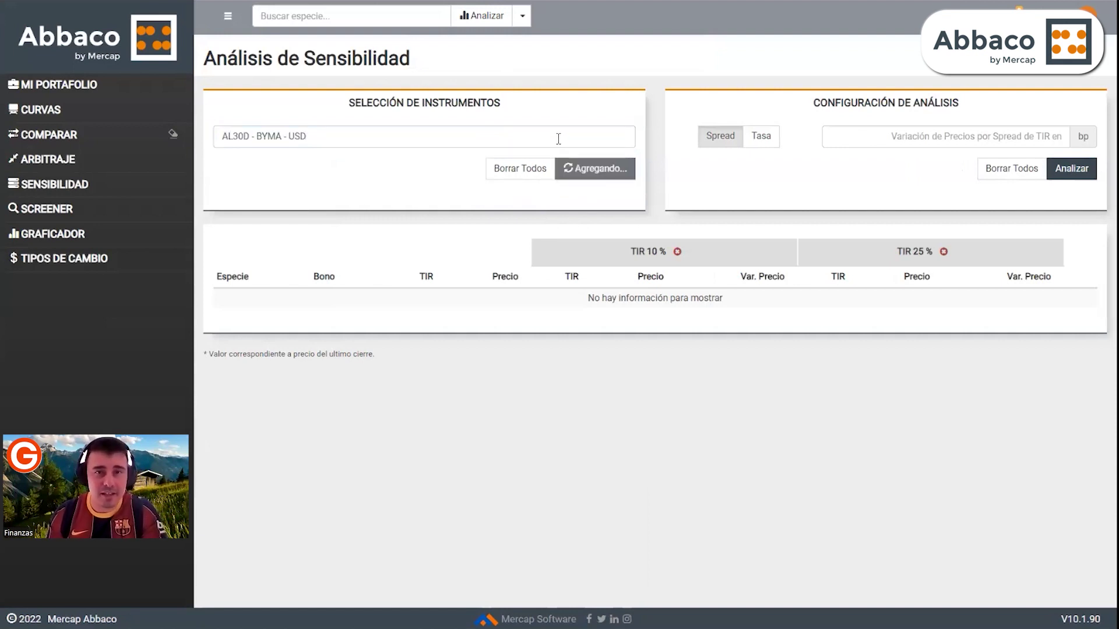
Add the AL29D - BYMA - USD bond to the sensitivity analysis
{"action": "type", "text": "al29d"}
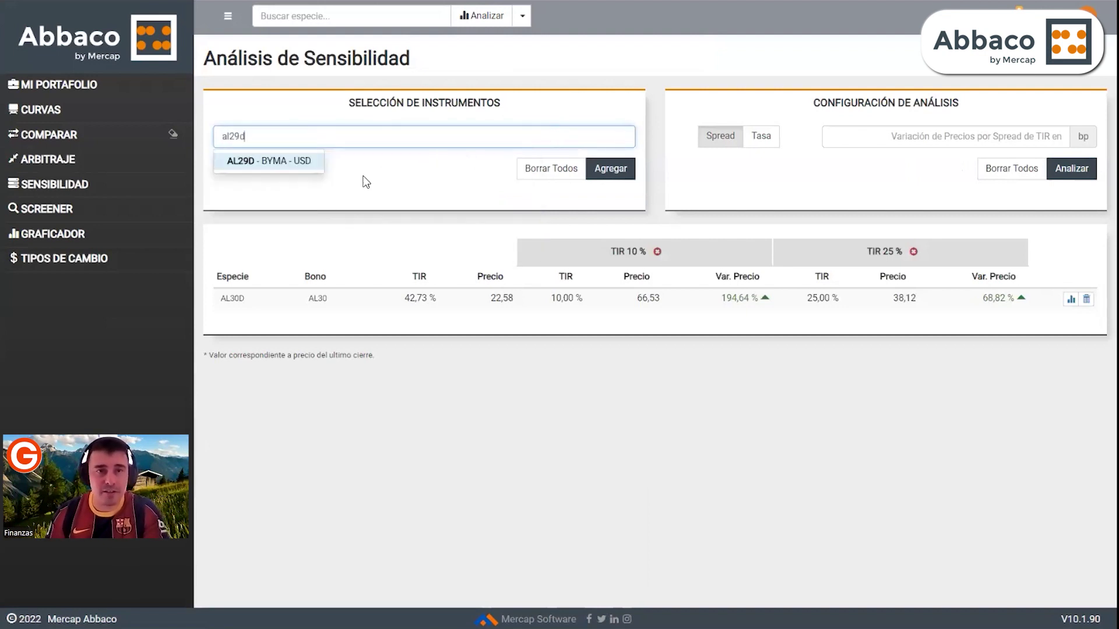
{"action": "left_click", "coordinate": [305, 162]}
{"action": "left_click", "coordinate": [611, 168]}
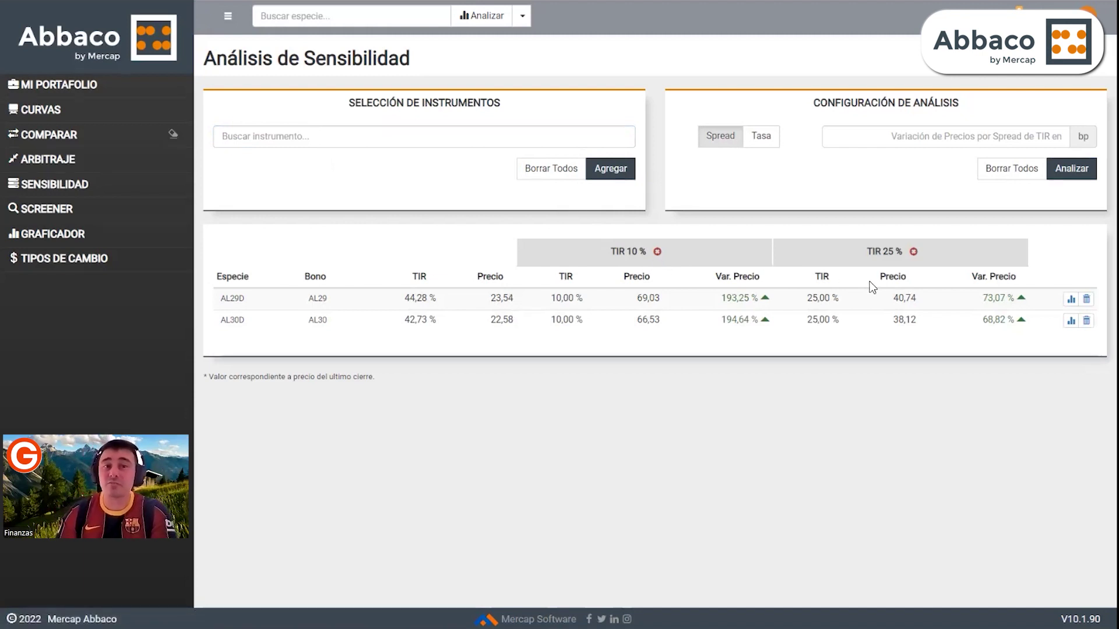
Switch the analysis configuration to Tasa and analyze the AL29D and AL30D price variation at a TIR of 8%
{"action": "left_click", "coordinate": [762, 138]}
{"action": "left_click", "coordinate": [880, 139]}
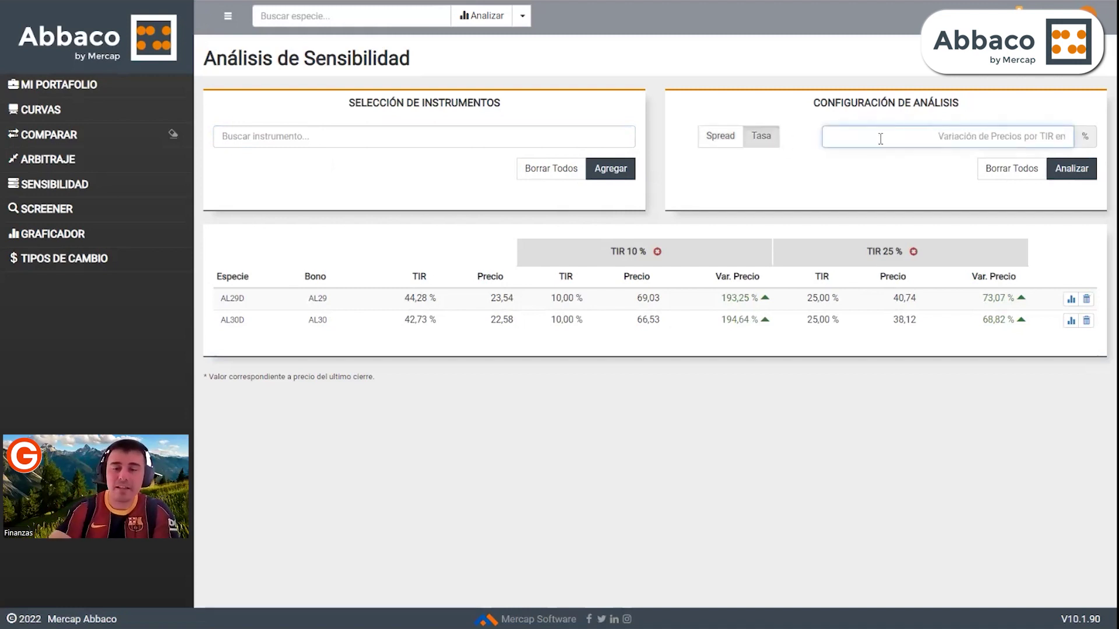
{"action": "type", "text": "8"}
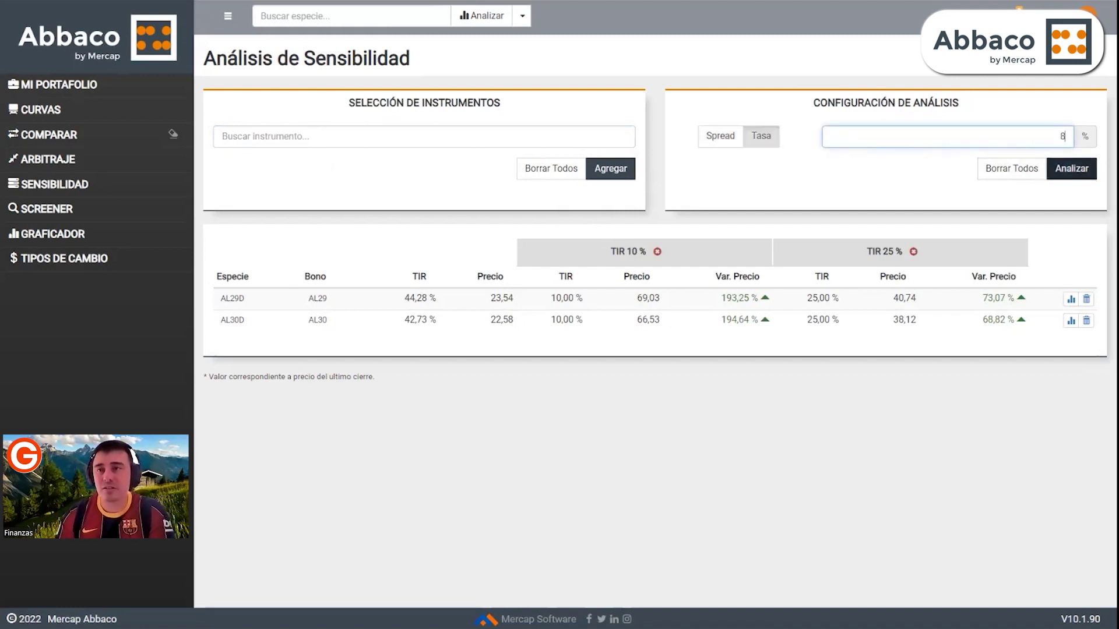
{"action": "left_click", "coordinate": [1071, 168]}
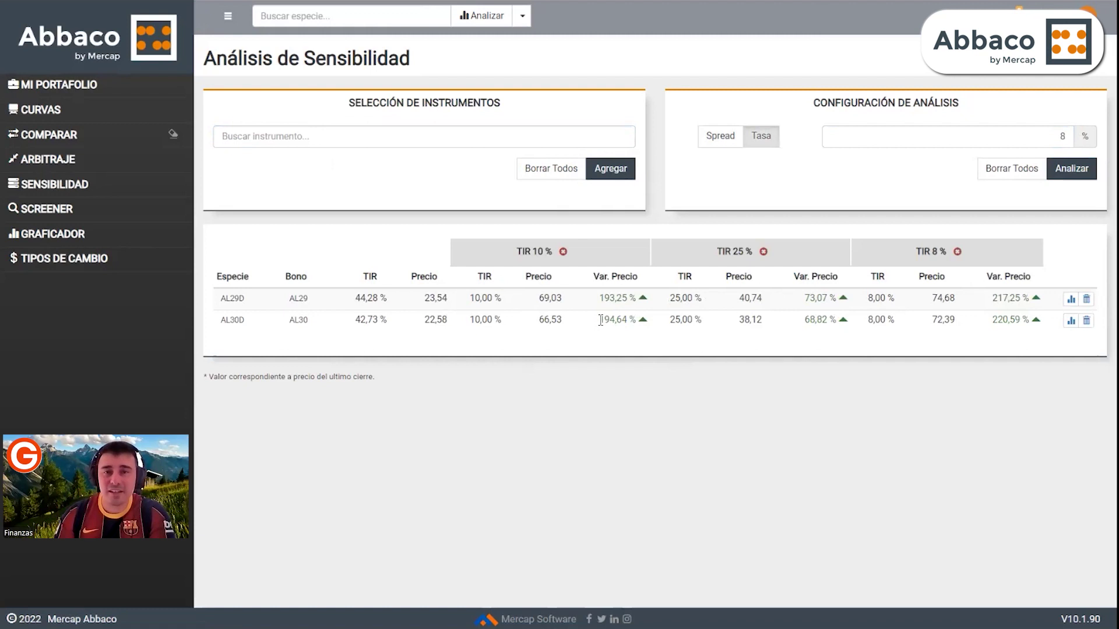
Compare AL30D's price variations under the TIR 10%, 25% and 8% scenarios
{"action": "left_click_drag", "start_coordinate": [600, 320], "coordinate": [639, 324]}
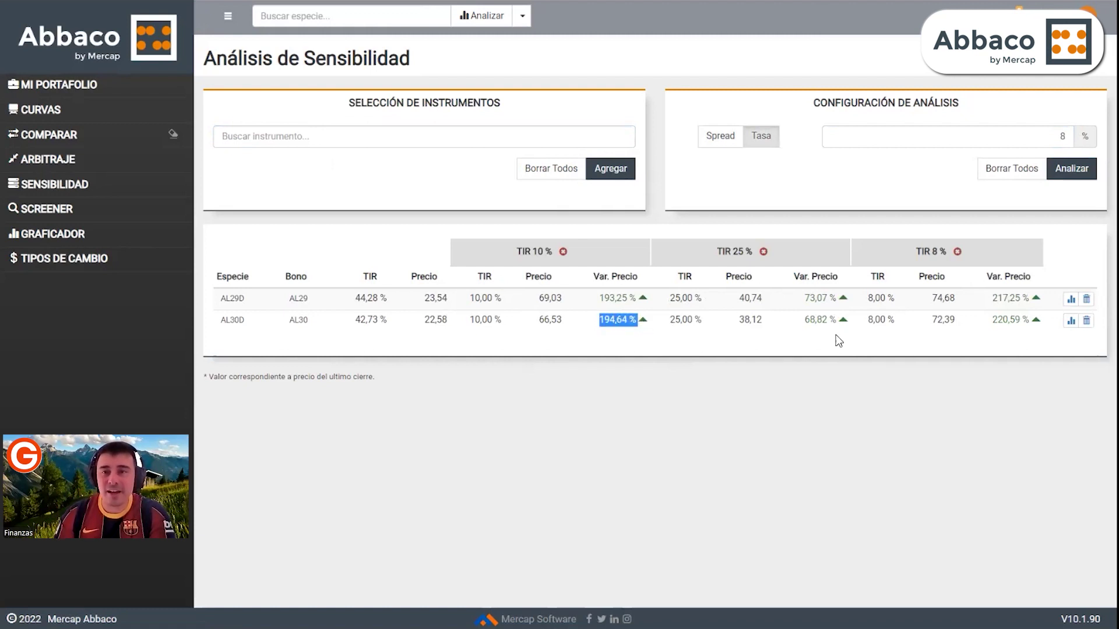
{"action": "left_click_drag", "start_coordinate": [802, 323], "coordinate": [868, 304]}
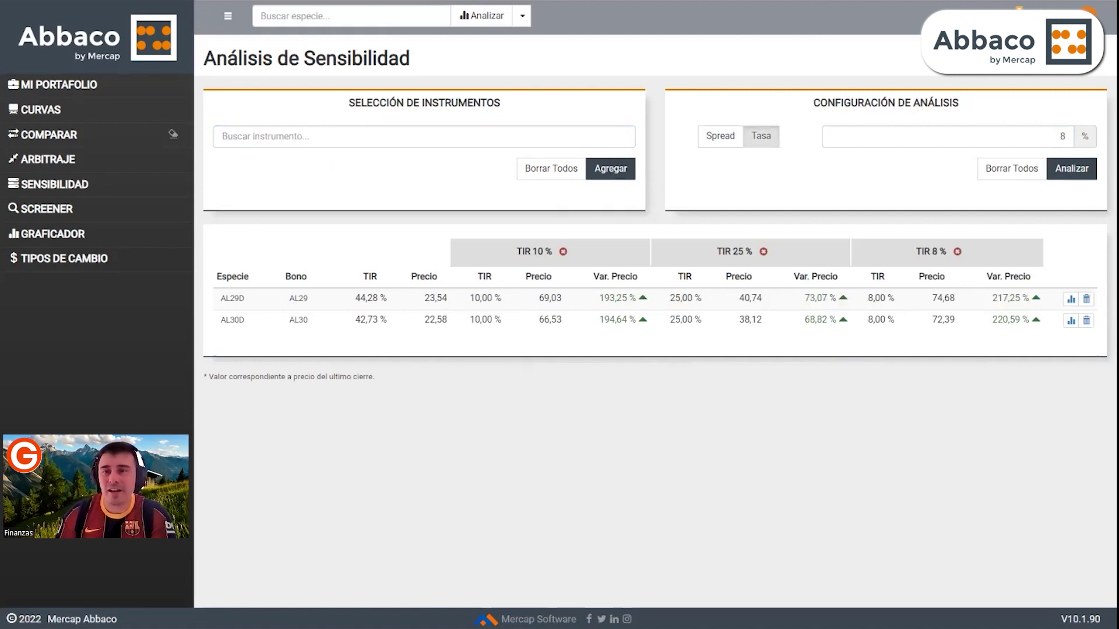
{"action": "left_click_drag", "start_coordinate": [991, 320], "coordinate": [1022, 320]}
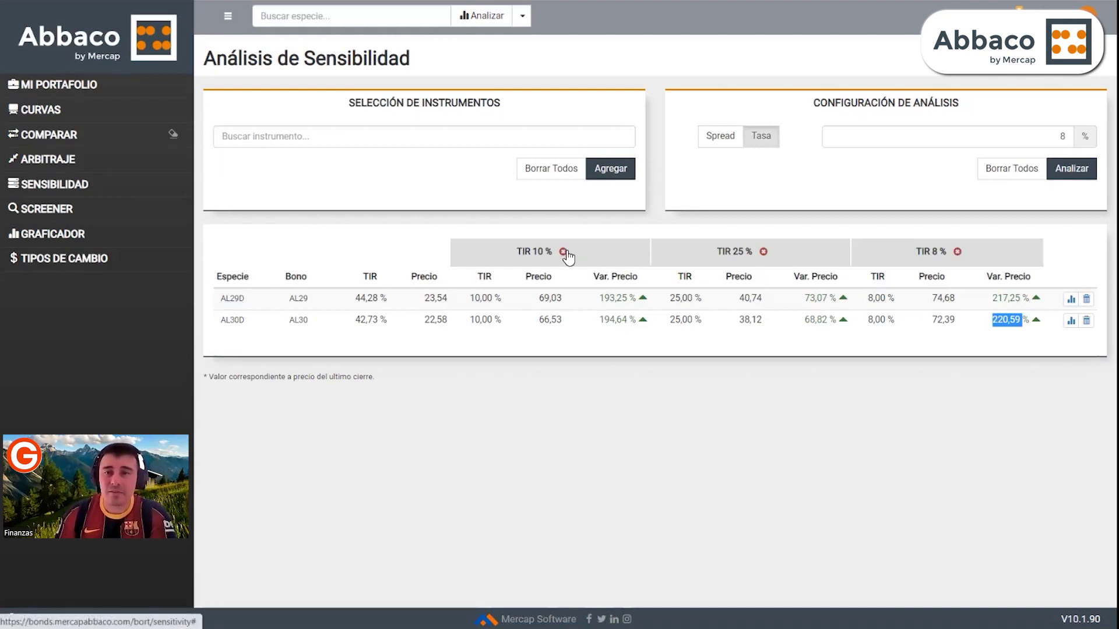
{"action": "left_click", "coordinate": [469, 145]}
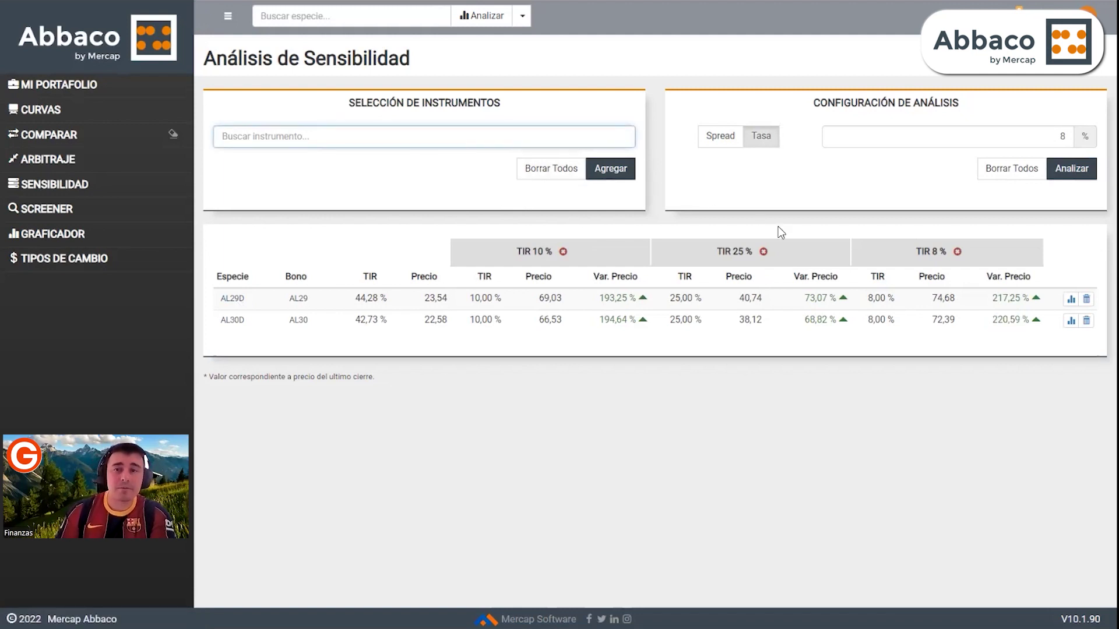
Clear the results table by removing the TIR 25%, 10% and 8% scenarios and both the AL29D and AL30D bonds
{"action": "left_click", "coordinate": [764, 255]}
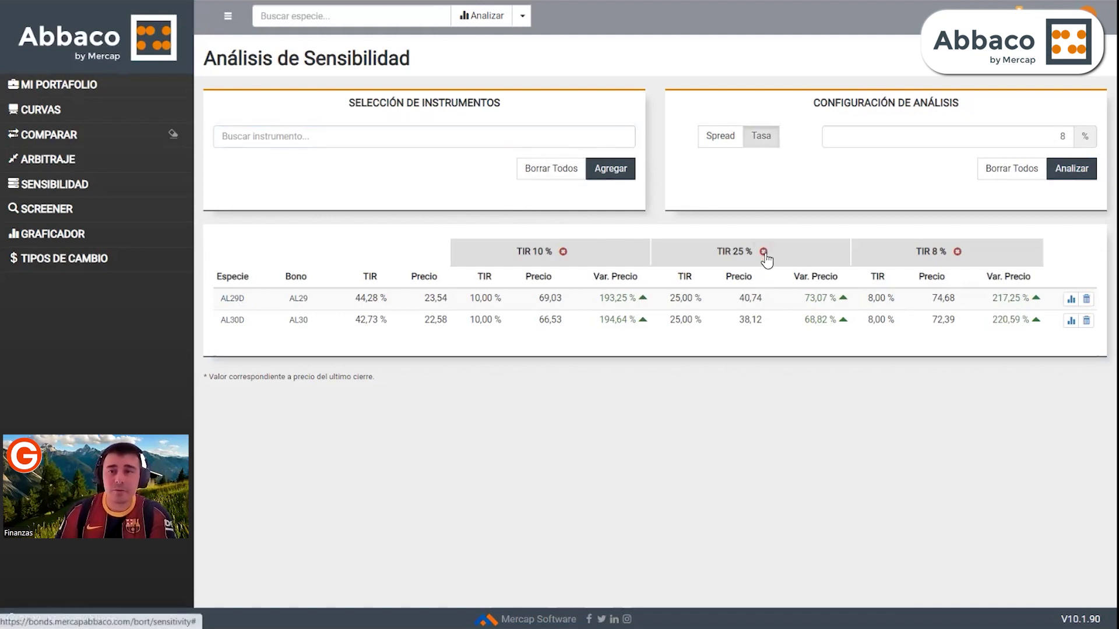
{"action": "left_click", "coordinate": [763, 251]}
{"action": "left_click", "coordinate": [662, 254]}
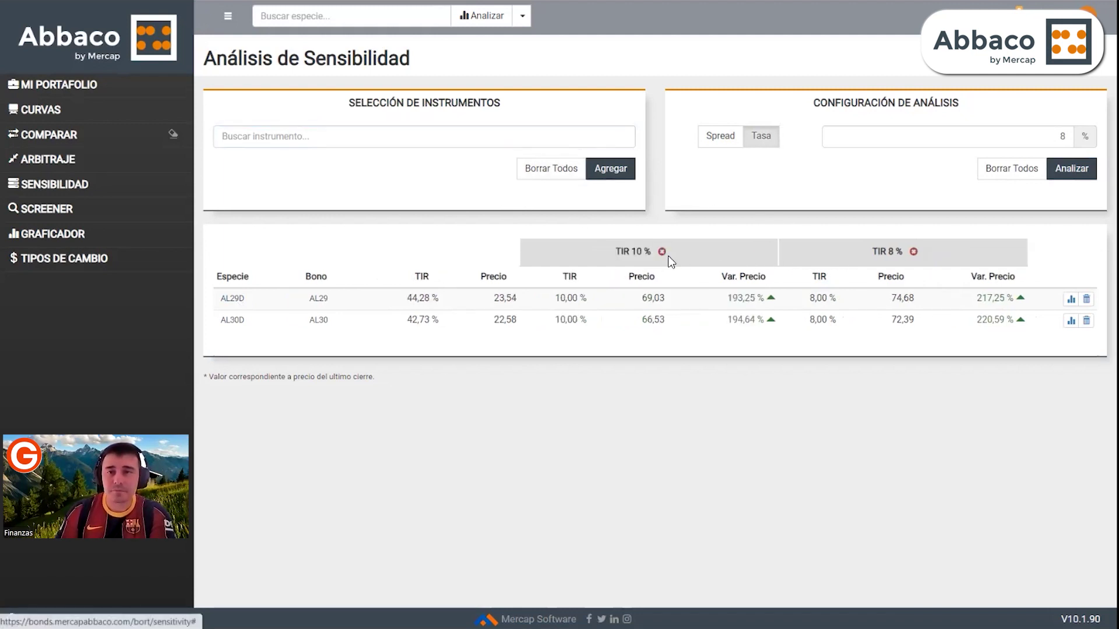
{"action": "left_click", "coordinate": [833, 251]}
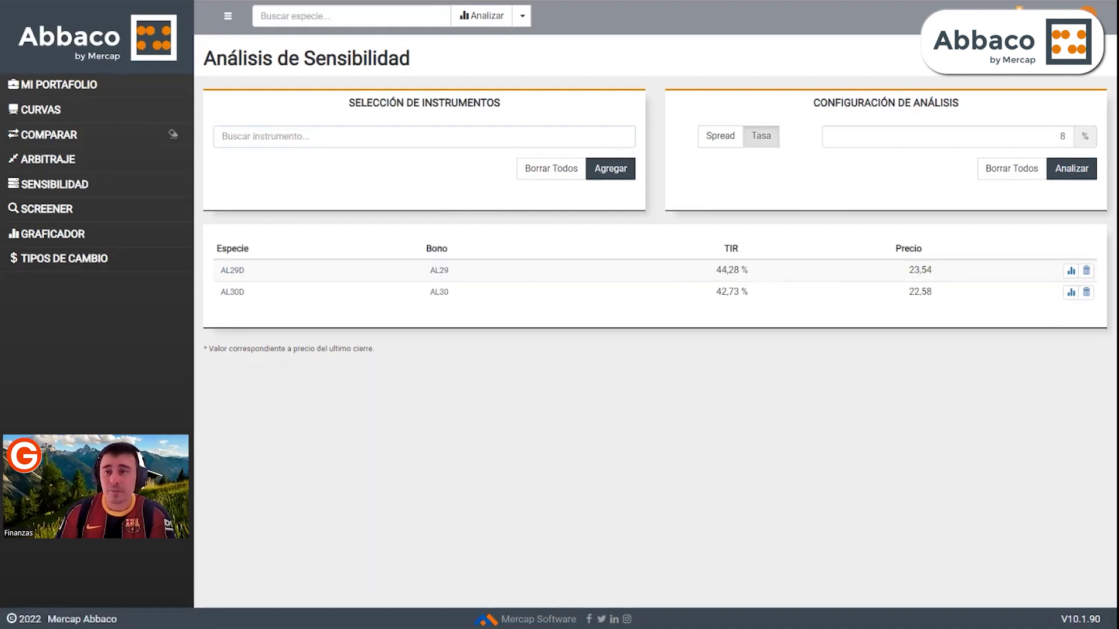
{"action": "left_click", "coordinate": [1086, 299]}
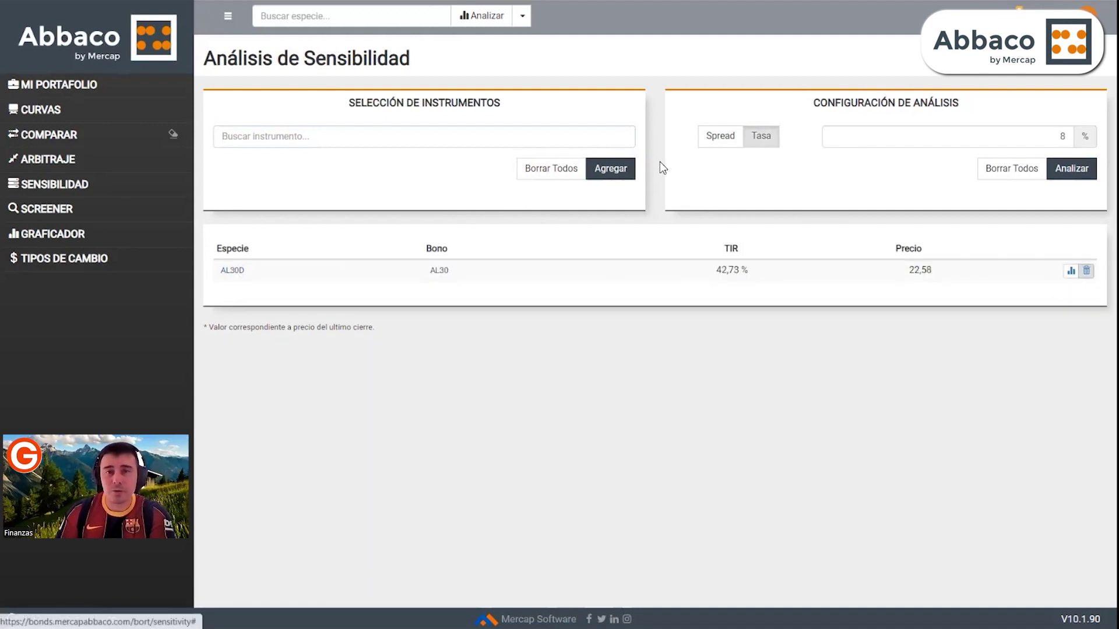
Add the AL41D - BYMA - USD bond to the sensitivity analysis
{"action": "left_click", "coordinate": [490, 145]}
{"action": "type", "text": "al41"}
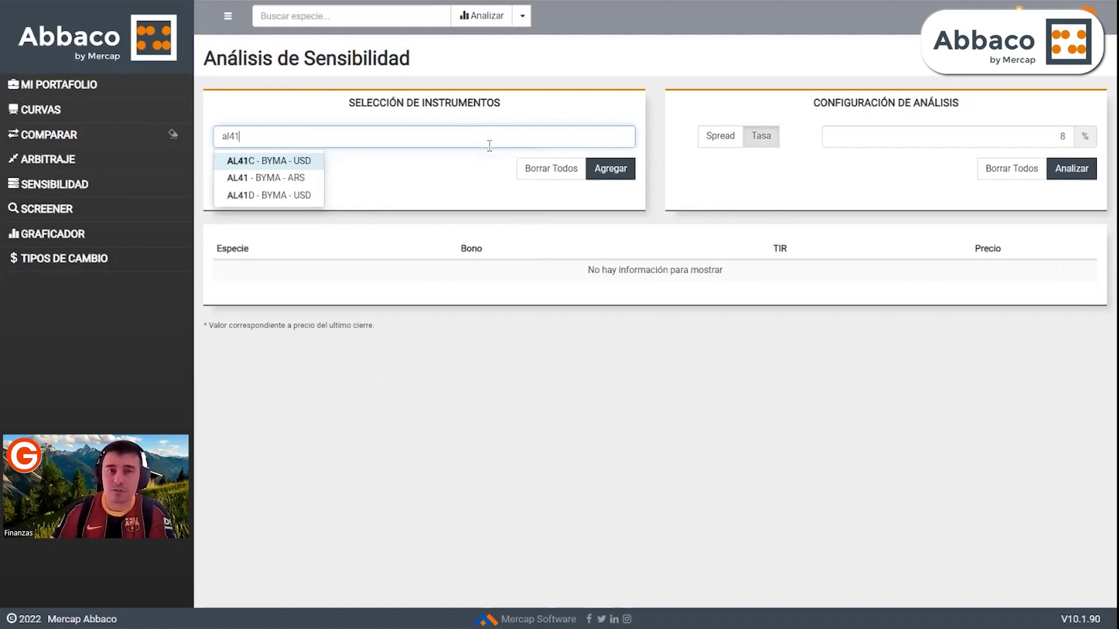
{"action": "left_click", "coordinate": [286, 191]}
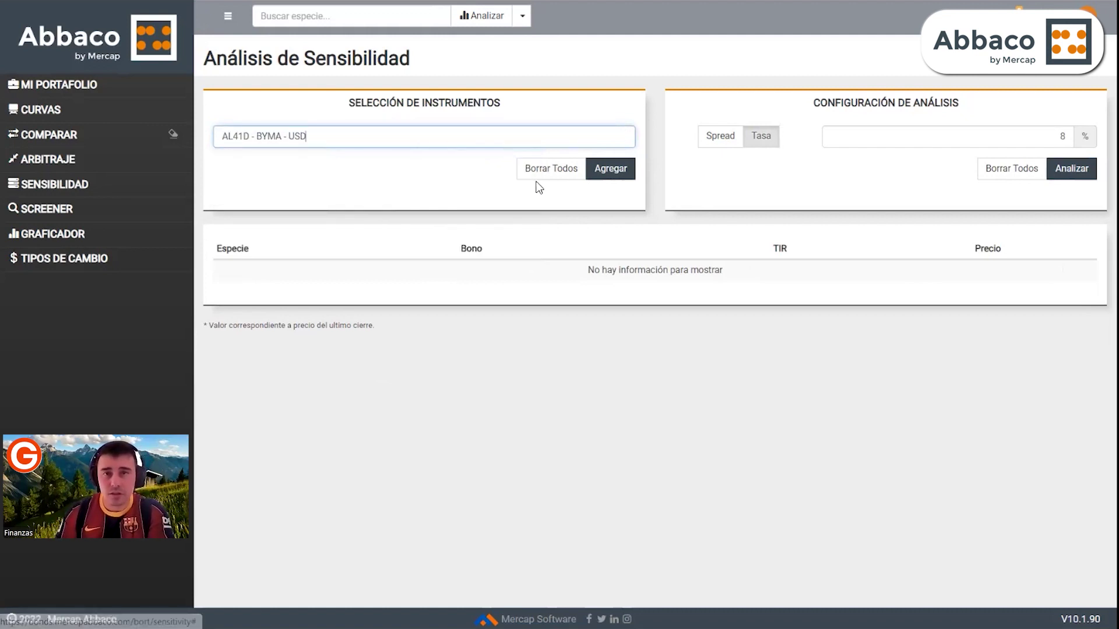
{"action": "left_click", "coordinate": [604, 169]}
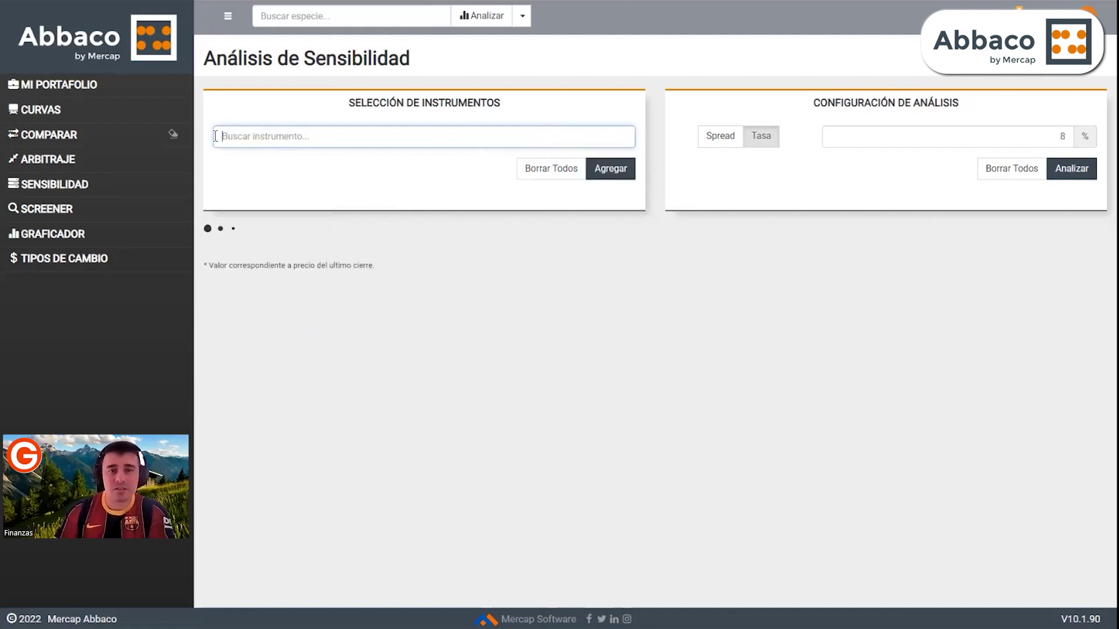
Add the AE38D - BYMA - USD bond to the sensitivity analysis
{"action": "type", "text": "ae38d"}
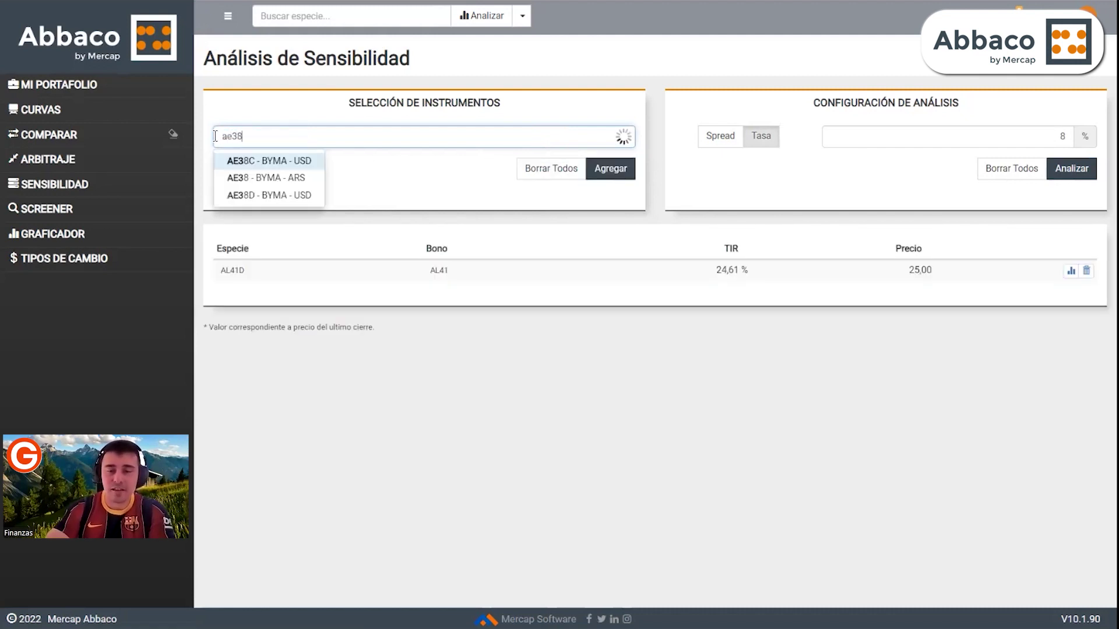
{"action": "left_click", "coordinate": [236, 163]}
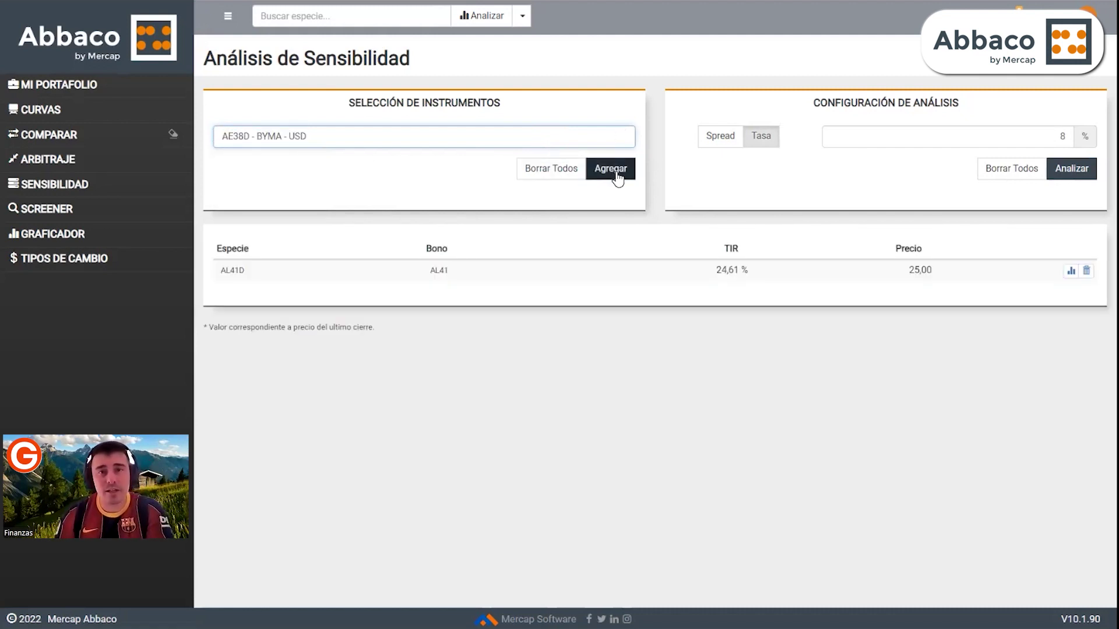
{"action": "left_click", "coordinate": [615, 171]}
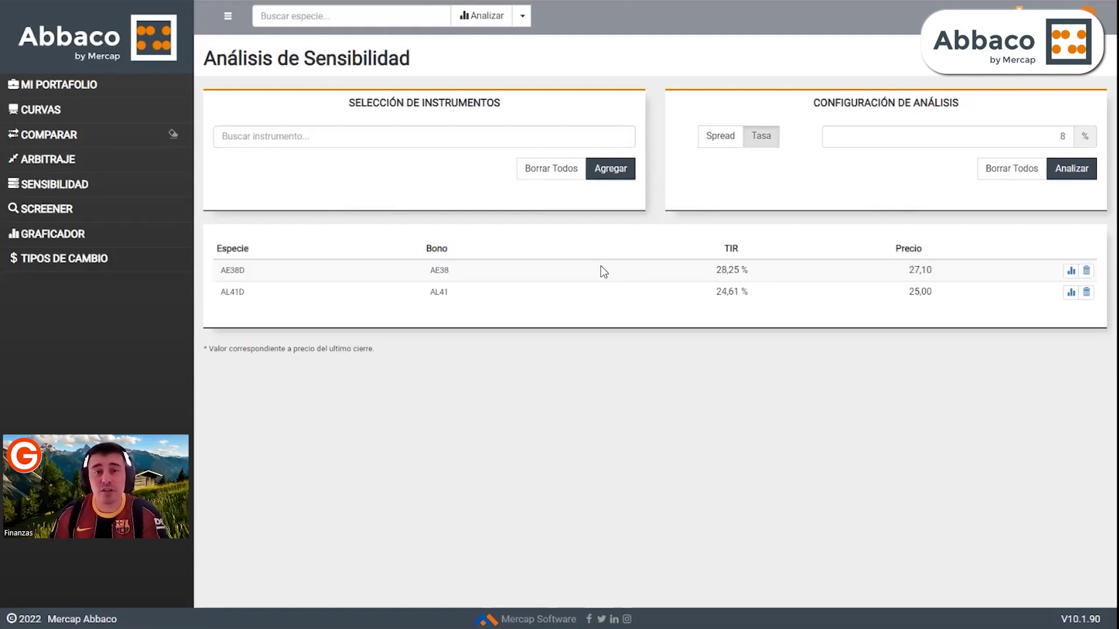
Check AE38D's current TIR and analyze the price variation of AE38D and AL41D at a TIR of 8%
{"action": "left_click_drag", "start_coordinate": [716, 270], "coordinate": [761, 274]}
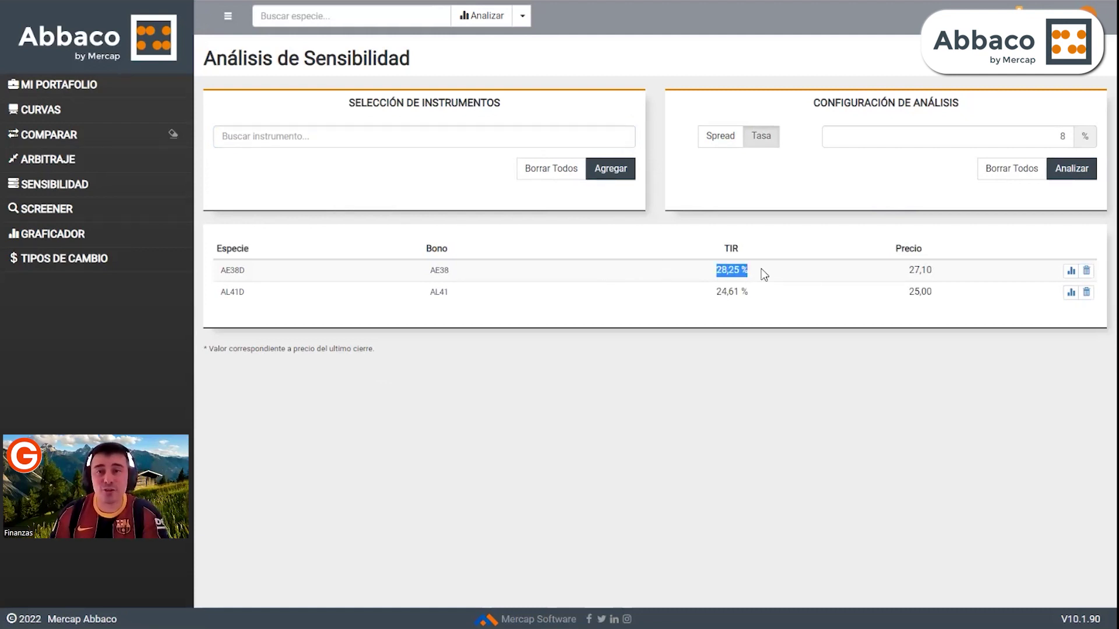
{"action": "left_click", "coordinate": [1062, 135]}
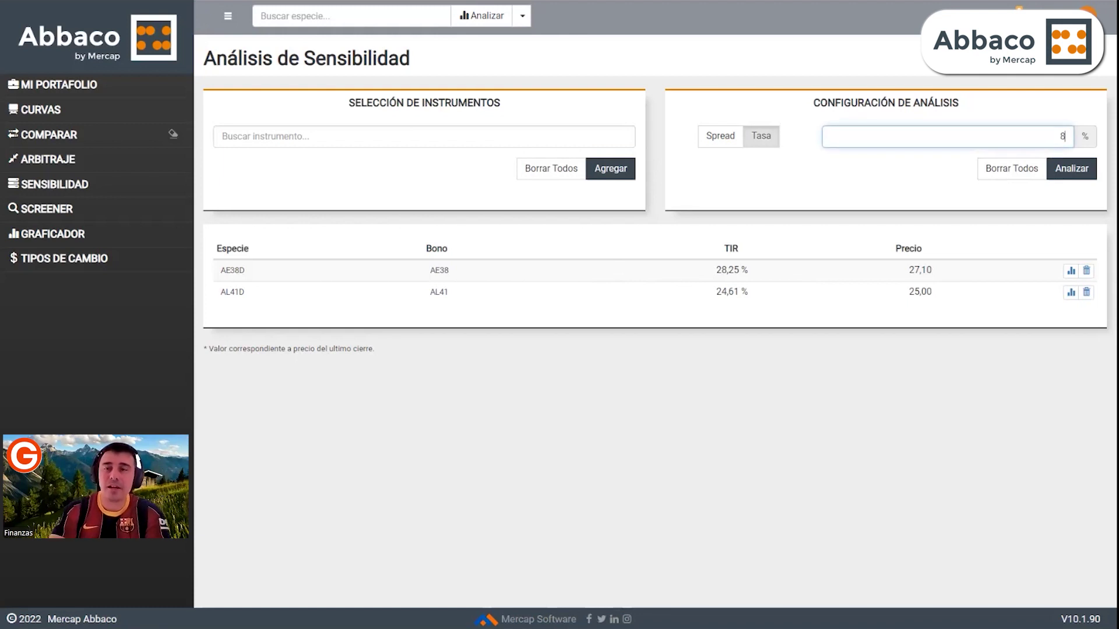
{"action": "left_click", "coordinate": [1070, 168]}
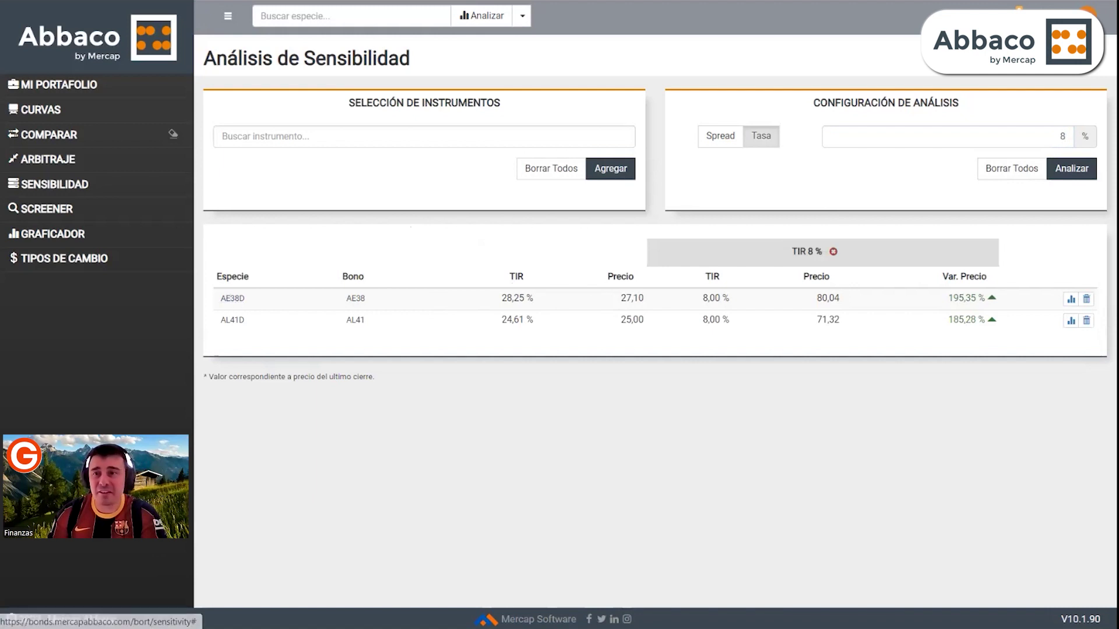
Add a 15% TIR scenario for AE38D and AL41D and check AE38D's price variation in it
{"action": "left_click", "coordinate": [1063, 136]}
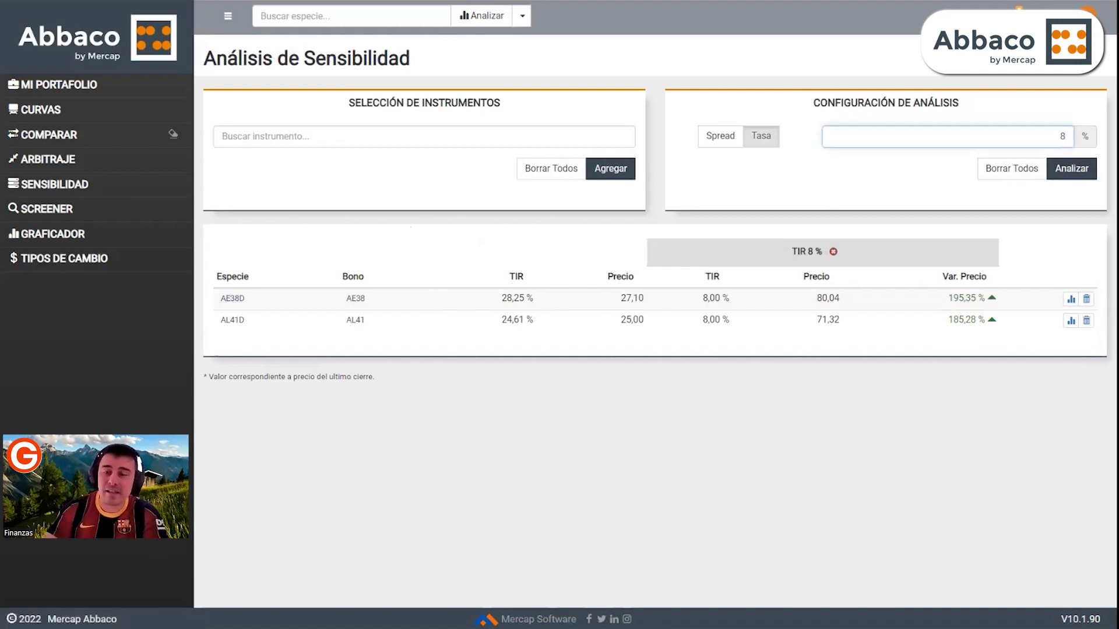
{"action": "key", "text": "BackSpace"}
{"action": "type", "text": "15"}
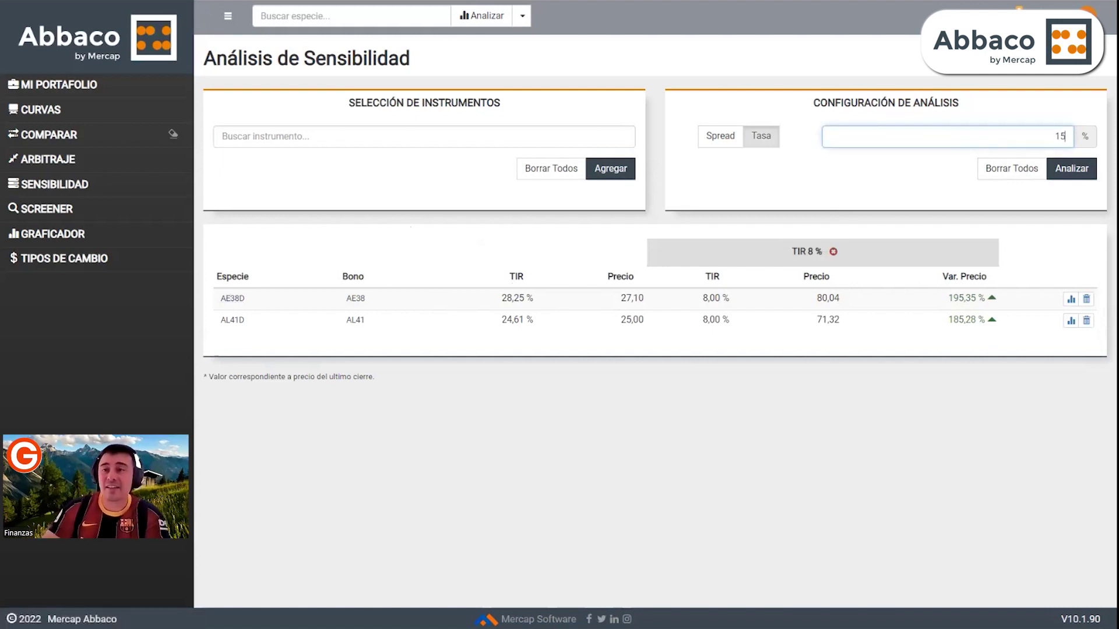
{"action": "key", "text": "Return"}
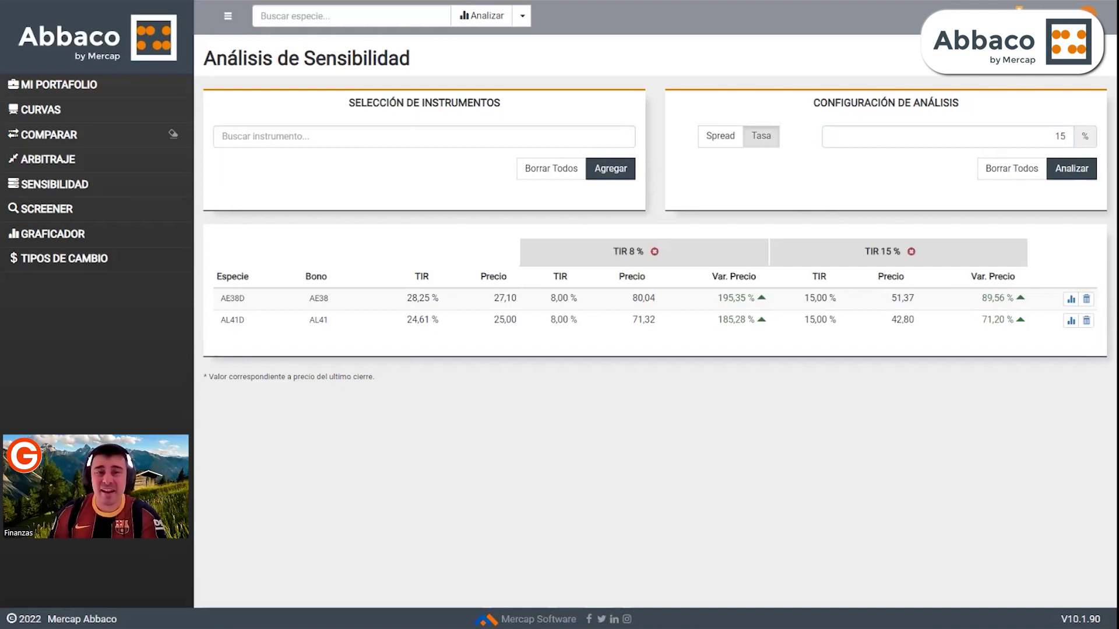
{"action": "double_click", "coordinate": [998, 297]}
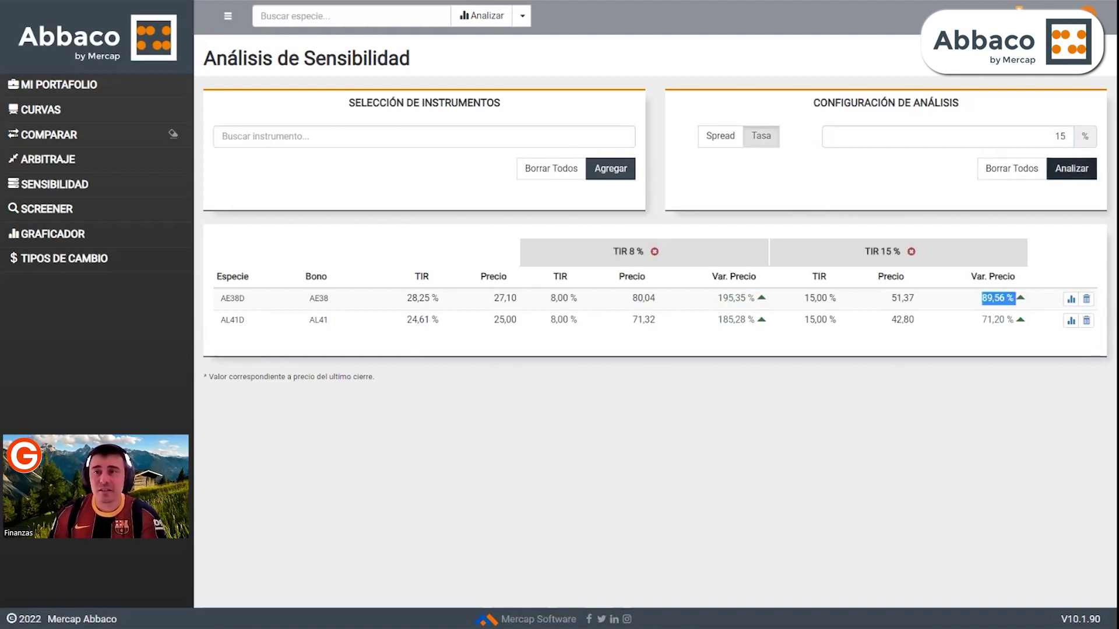
Add a 25% TIR scenario to the price variation analysis of AE38D and AL41D
{"action": "left_click", "coordinate": [1037, 137]}
{"action": "key", "text": "BackSpace"}
{"action": "key", "text": "BackSpace"}
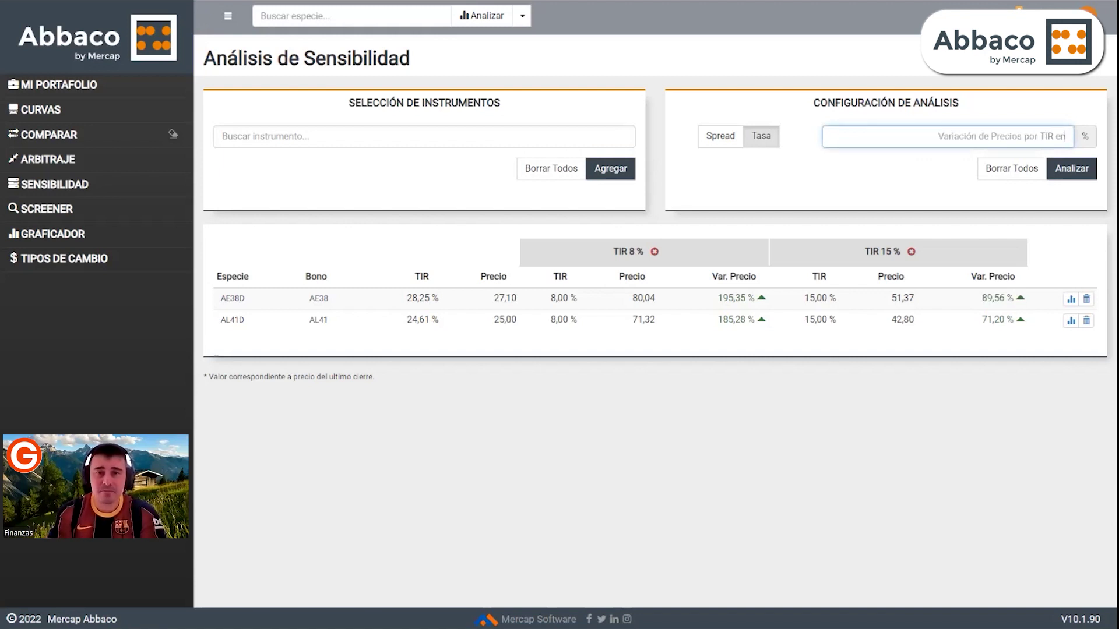
{"action": "type", "text": "25"}
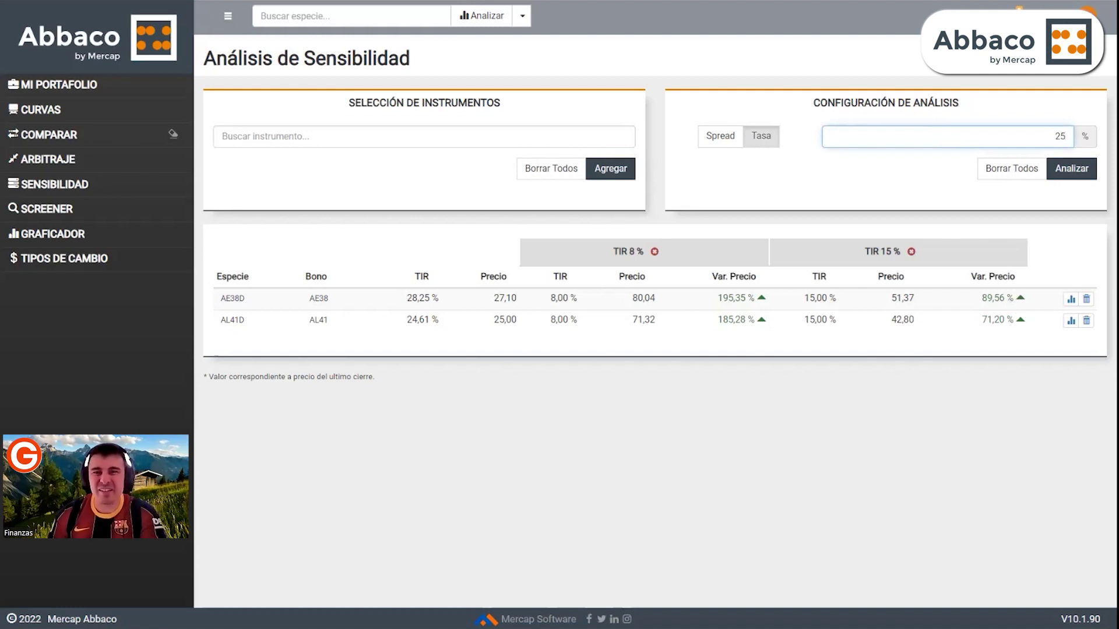
{"action": "key", "text": "Return"}
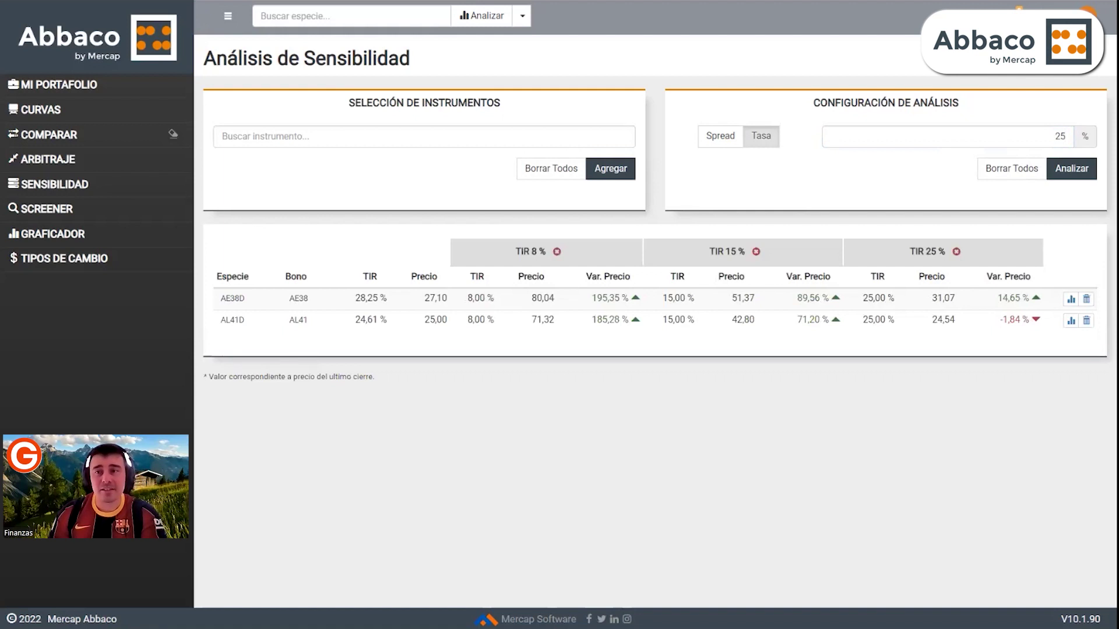
Check AE38D's price variation at a TIR of 25% and remove AE38D and AL41D from the sensitivity analysis
{"action": "left_click_drag", "start_coordinate": [999, 319], "coordinate": [1030, 298]}
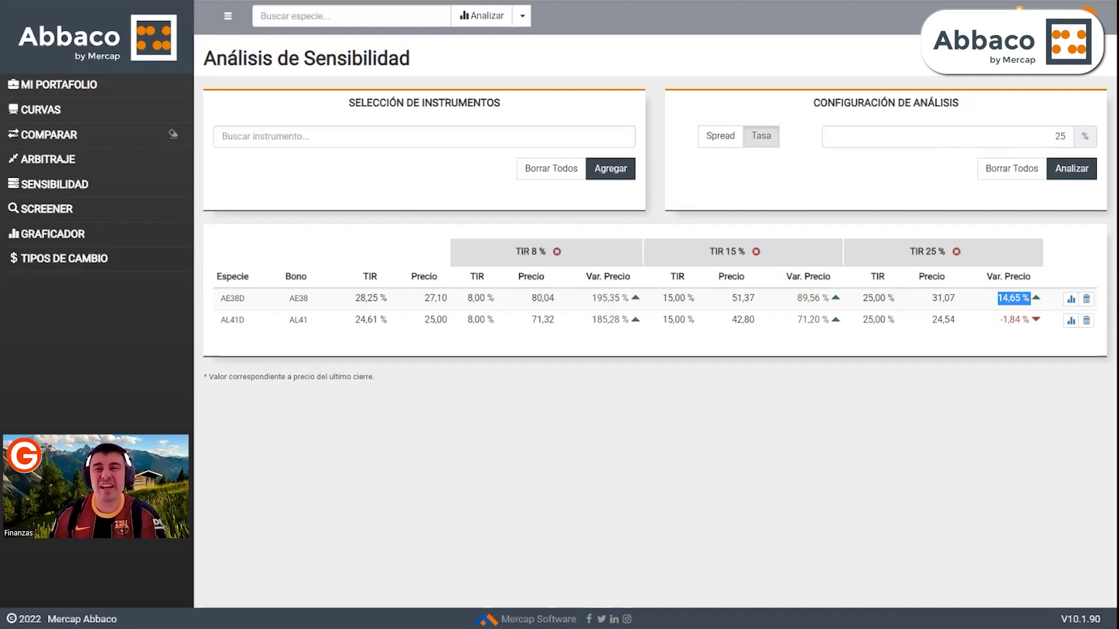
{"action": "left_click", "coordinate": [535, 132]}
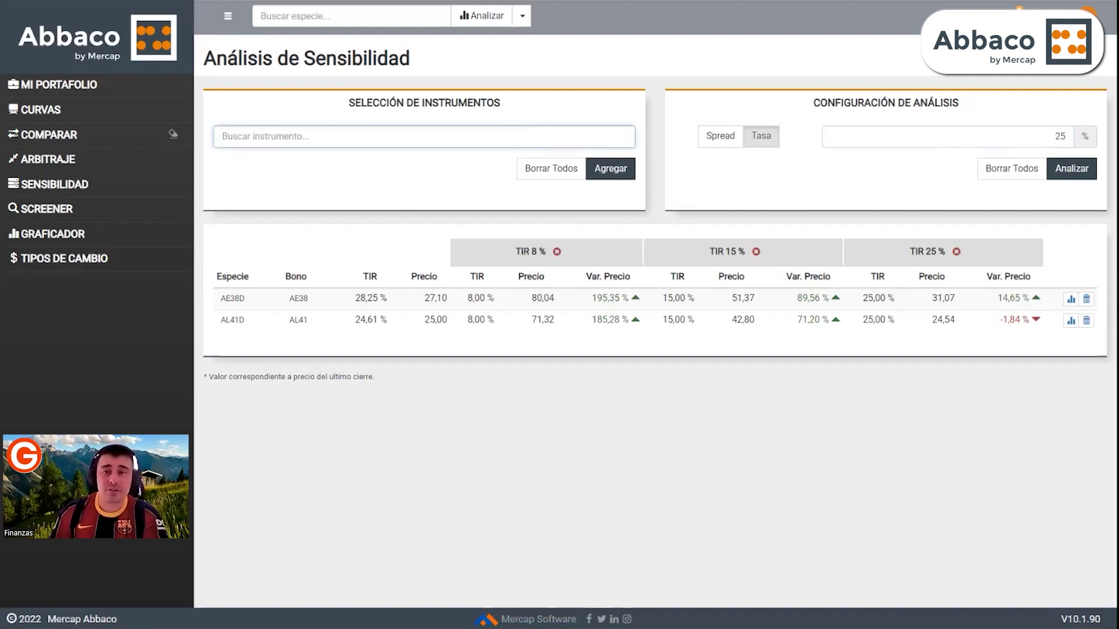
{"action": "left_click", "coordinate": [1086, 298]}
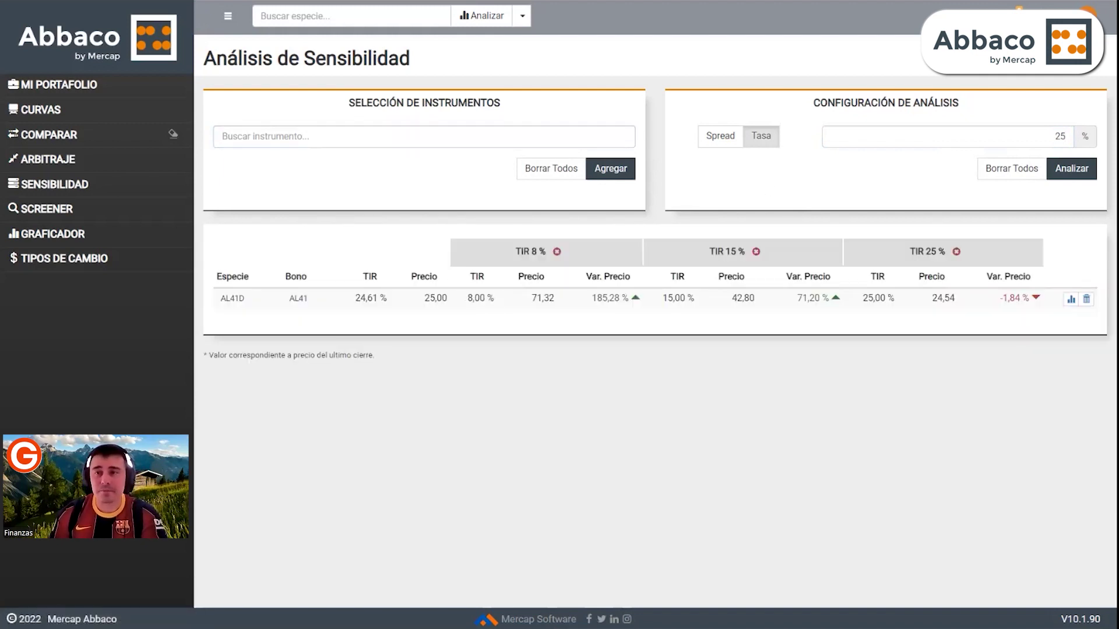
Add the YPCUD - BYMA - USD bond to the sensitivity analysis
{"action": "left_click", "coordinate": [569, 139]}
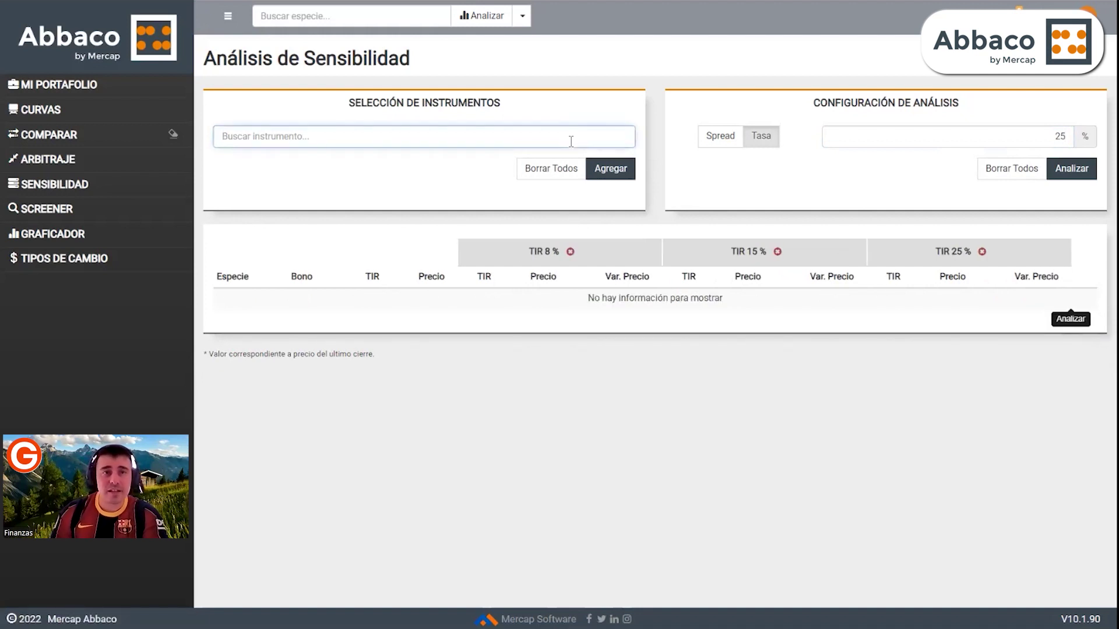
{"action": "type", "text": "ypcu"}
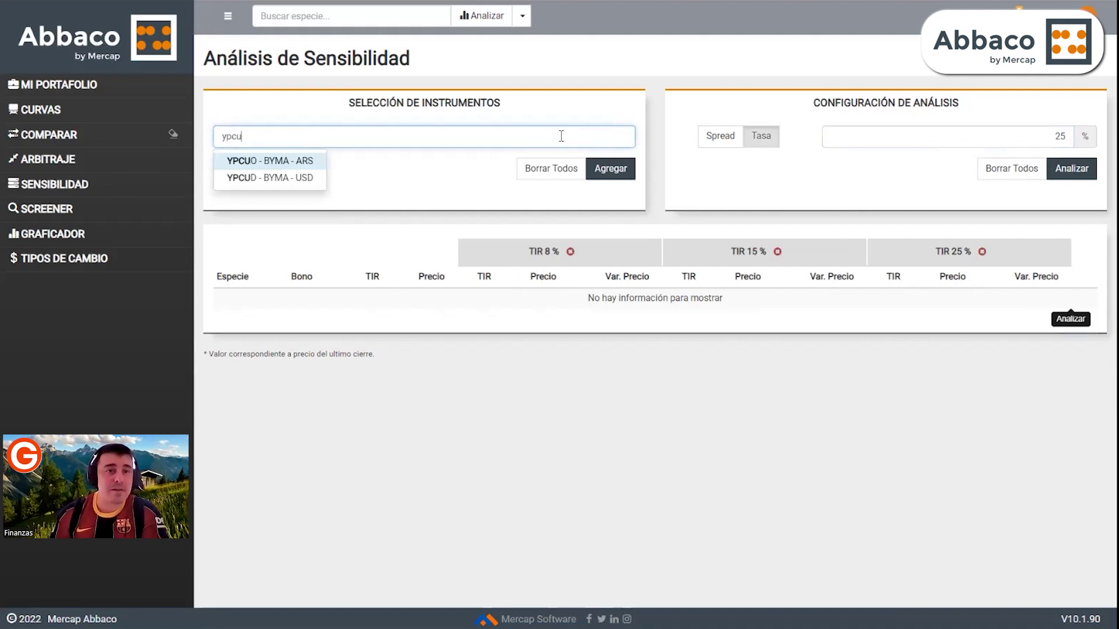
{"action": "left_click", "coordinate": [271, 178]}
{"action": "left_click", "coordinate": [616, 173]}
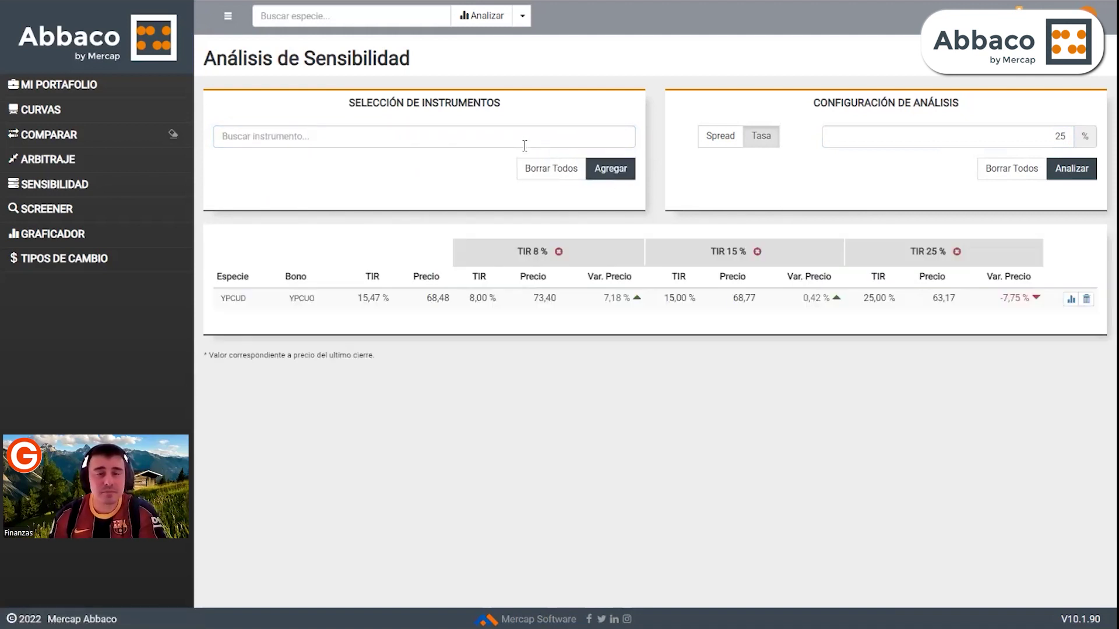
Add the BYMA USD bonds YCA6P and YMCHD to the sensitivity analysis
{"action": "left_click", "coordinate": [518, 132]}
{"action": "type", "text": "yca6p"}
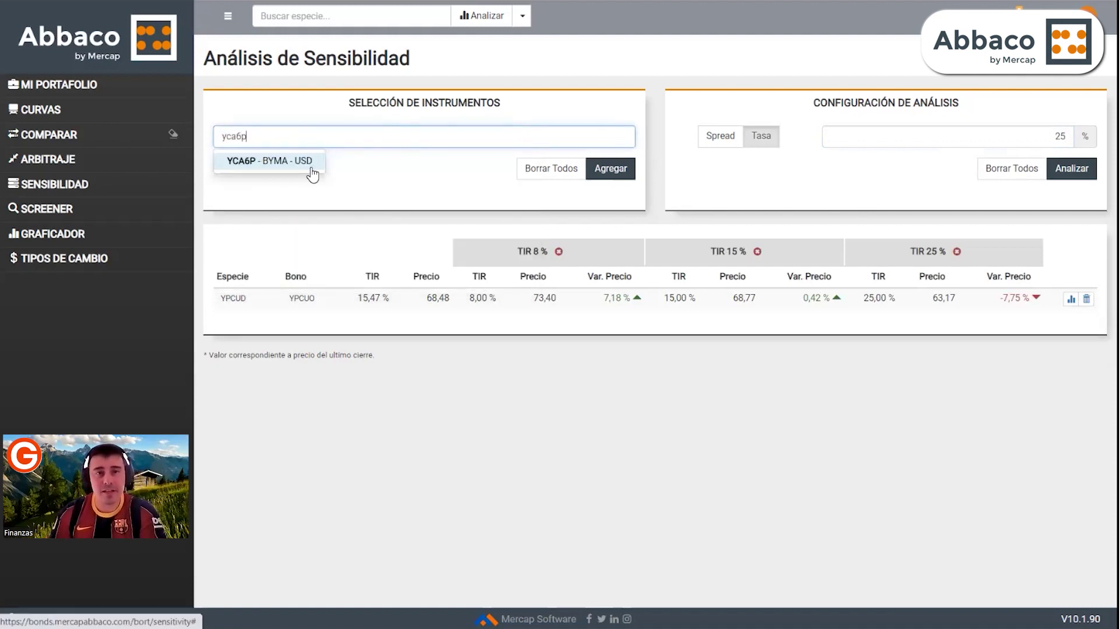
{"action": "left_click", "coordinate": [311, 167]}
{"action": "left_click", "coordinate": [535, 134]}
{"action": "type", "text": "ymch"}
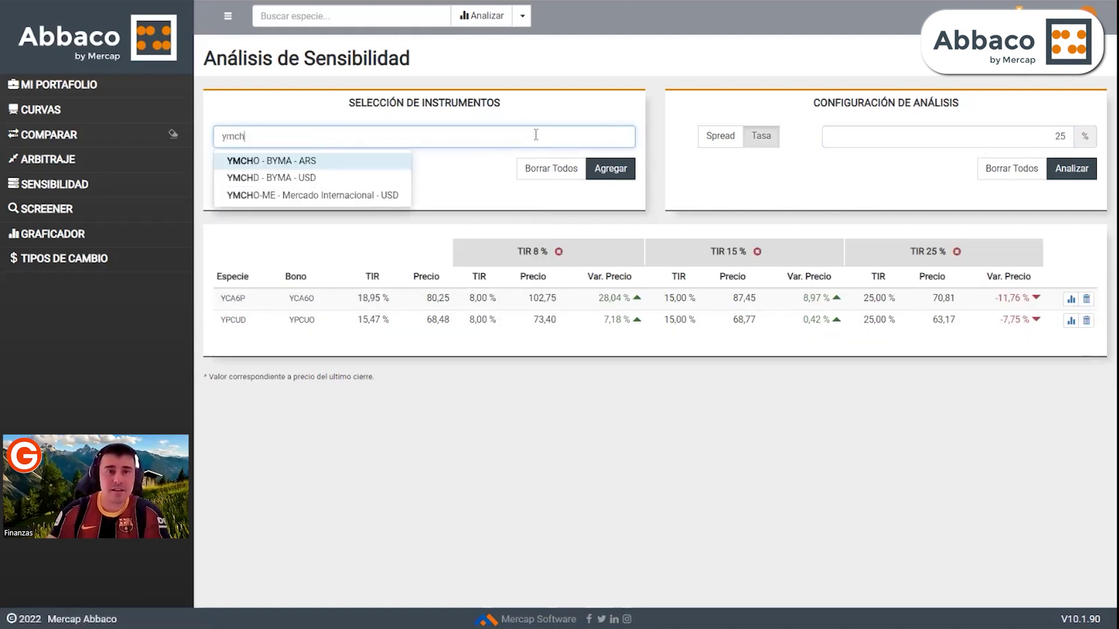
{"action": "left_click", "coordinate": [302, 186]}
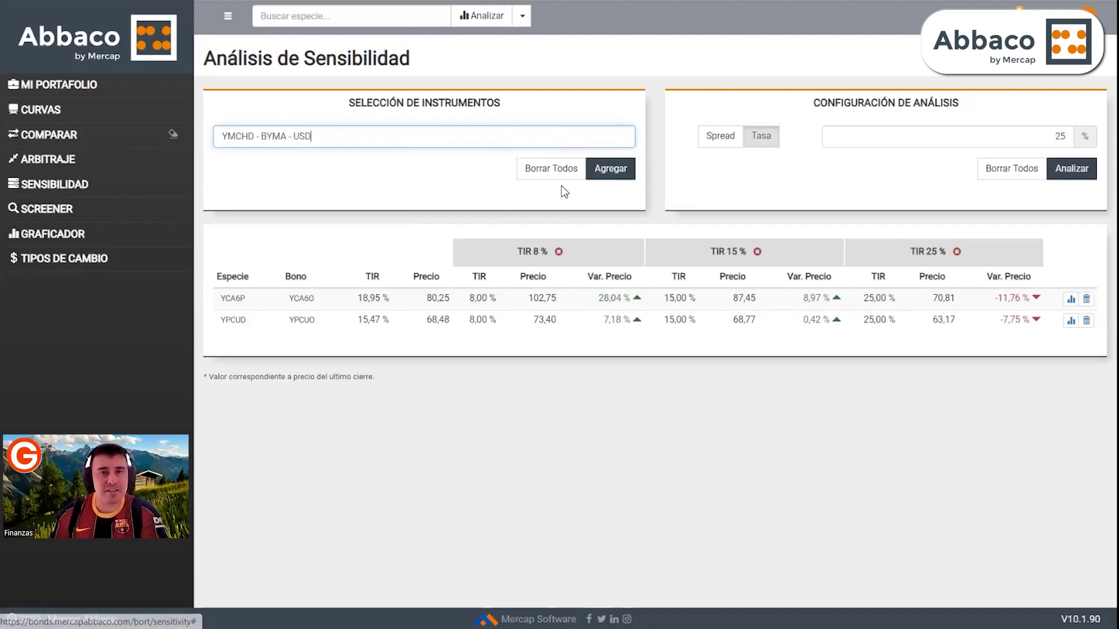
{"action": "left_click", "coordinate": [617, 164]}
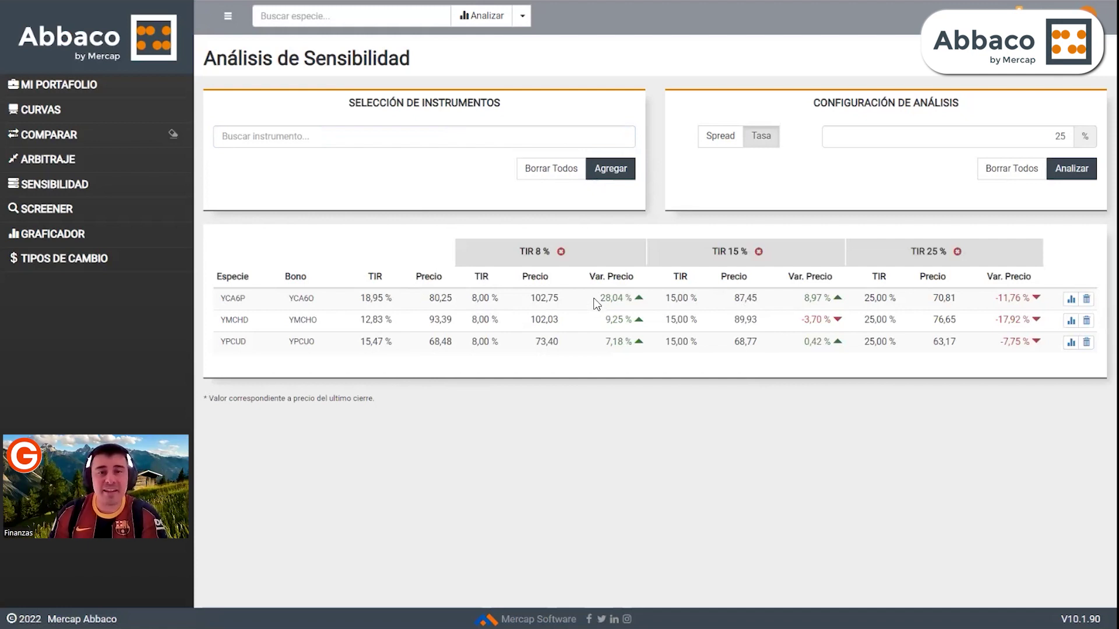
Compare the price variations of YCA6P, YMCHD and YPCUD in the 8%, 15% and 25% TIR scenarios
{"action": "left_click_drag", "start_coordinate": [594, 298], "coordinate": [637, 303]}
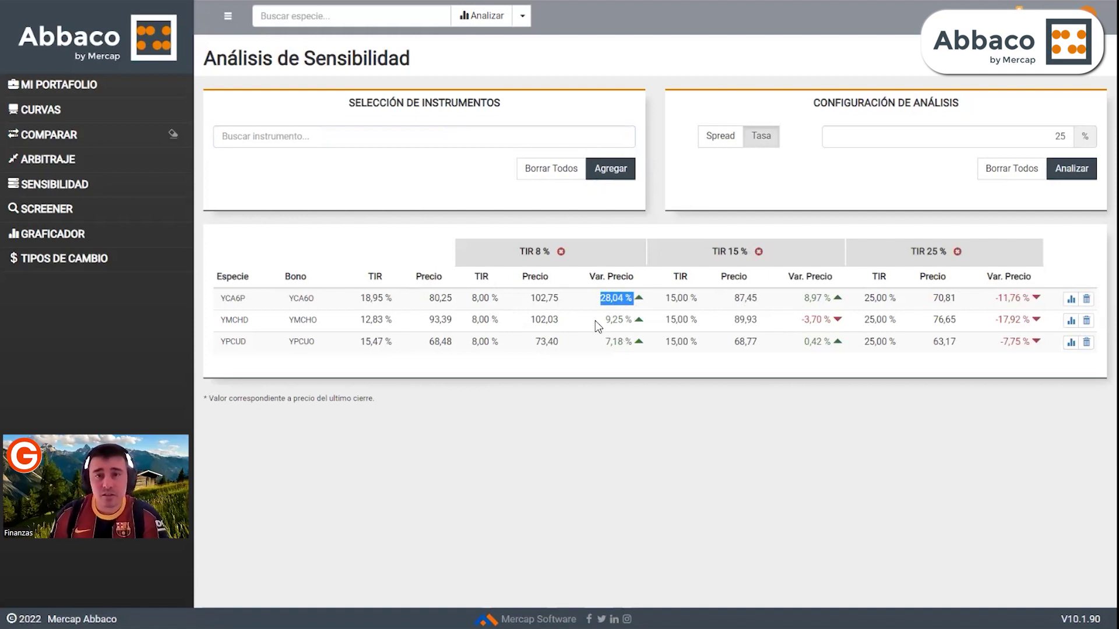
{"action": "left_click_drag", "start_coordinate": [596, 321], "coordinate": [634, 322]}
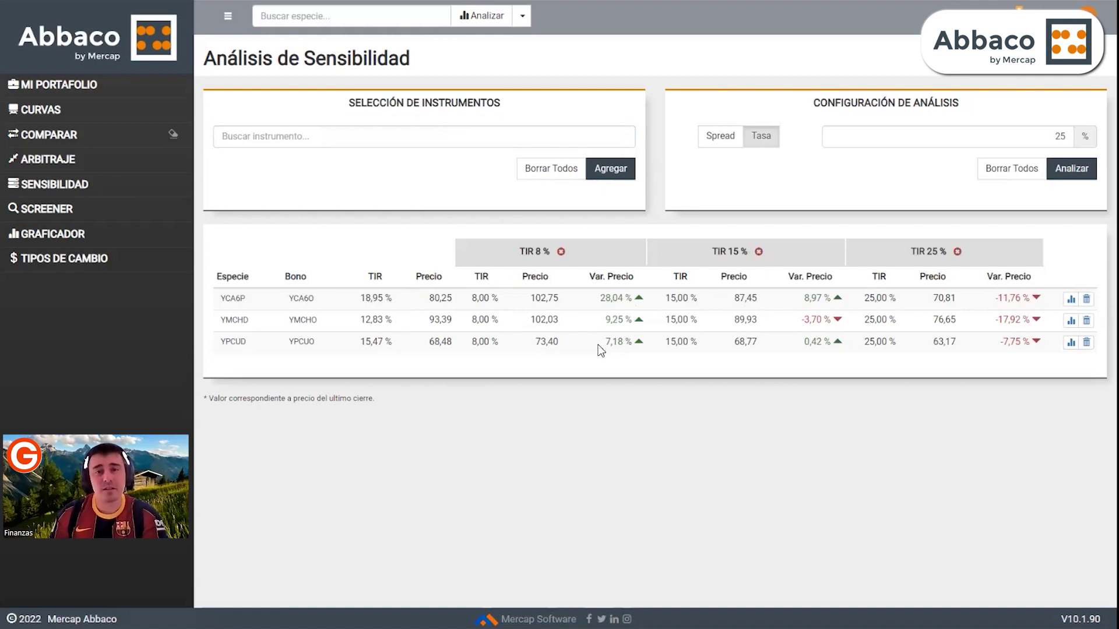
{"action": "left_click_drag", "start_coordinate": [598, 344], "coordinate": [628, 346]}
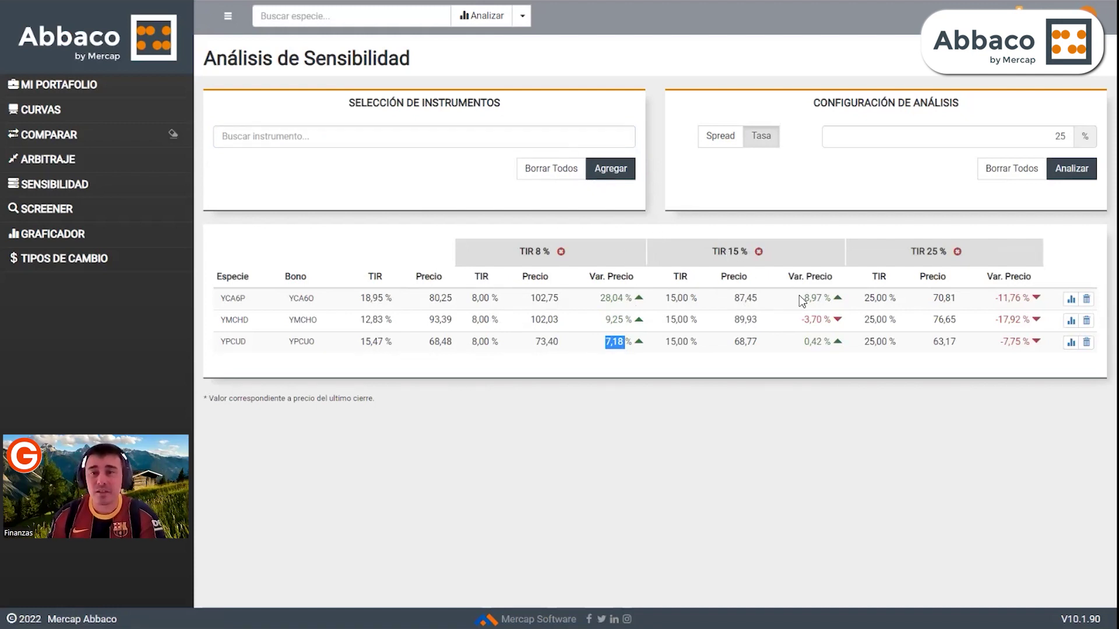
{"action": "left_click_drag", "start_coordinate": [802, 299], "coordinate": [832, 303]}
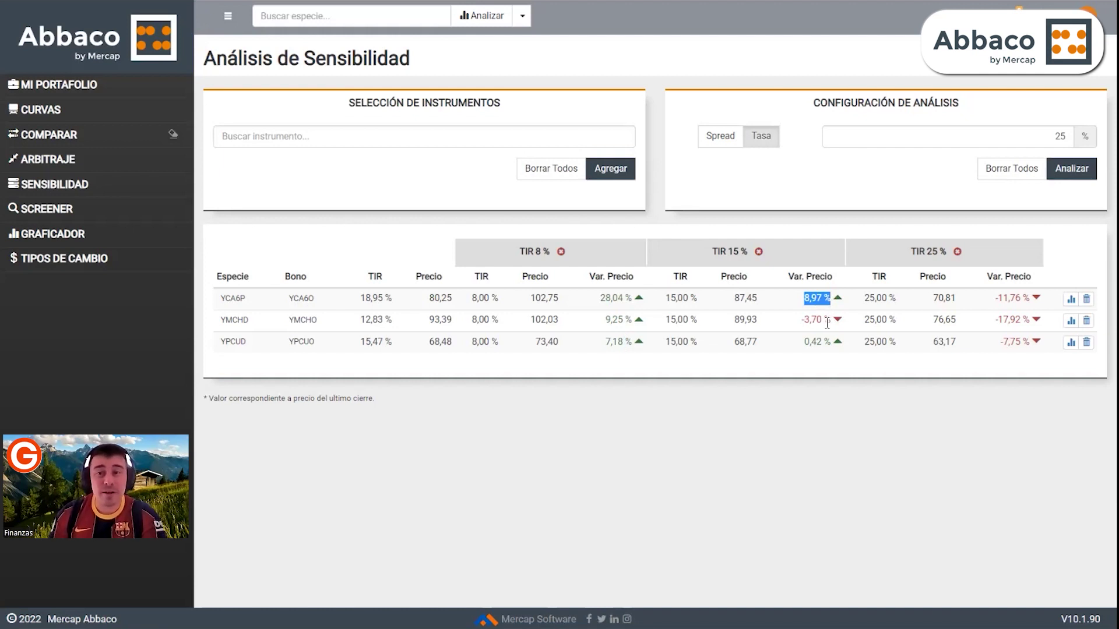
{"action": "left_click_drag", "start_coordinate": [803, 319], "coordinate": [826, 345]}
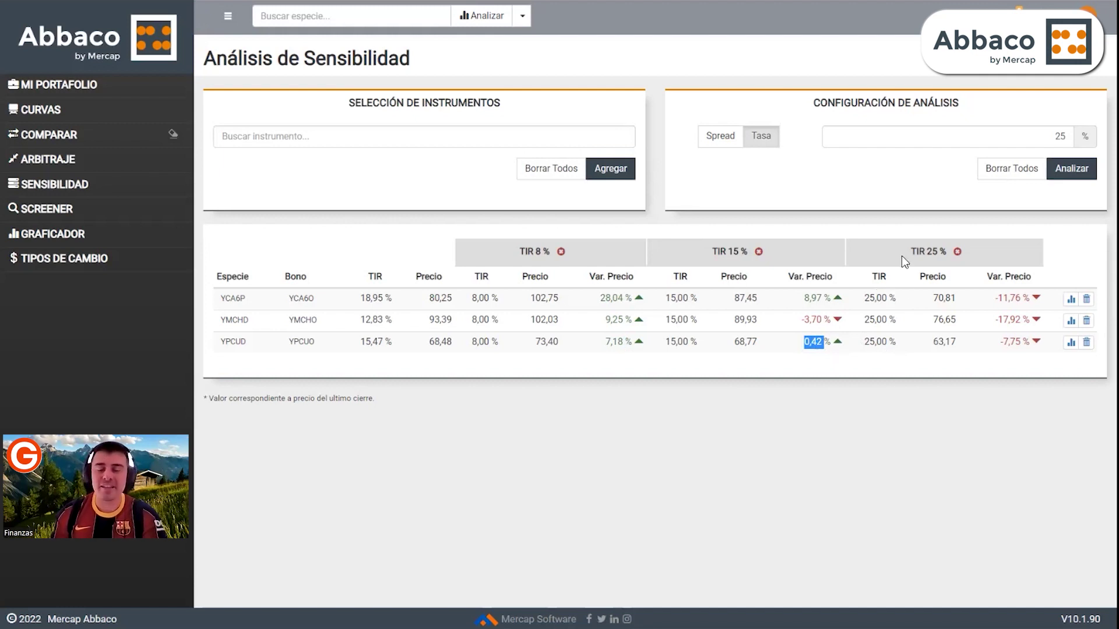
{"action": "left_click_drag", "start_coordinate": [995, 320], "coordinate": [1031, 319]}
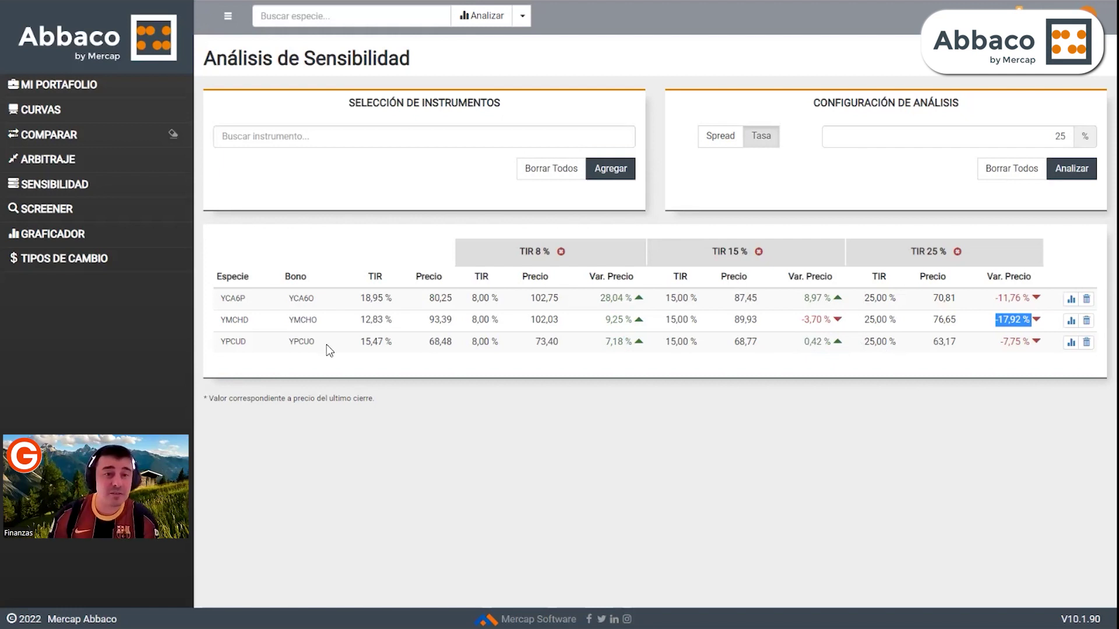
View YCA6P's instrument details and open the individual analysis of YCA6P - BYMA - USD
{"action": "left_click", "coordinate": [232, 299]}
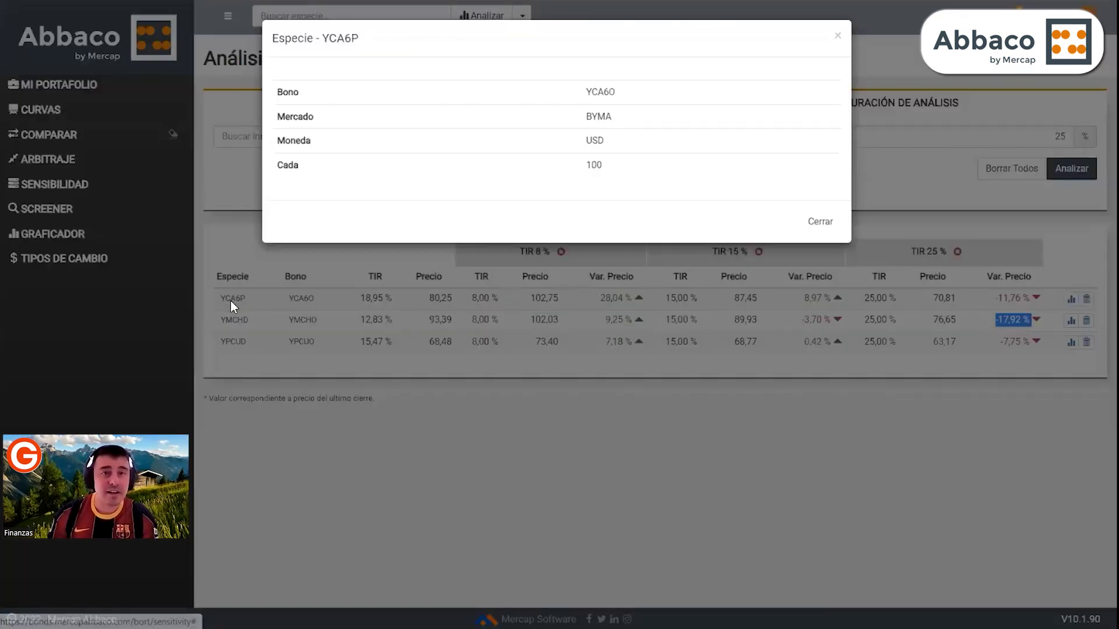
{"action": "left_click", "coordinate": [812, 223]}
{"action": "left_click", "coordinate": [390, 17]}
{"action": "type", "text": "y"}
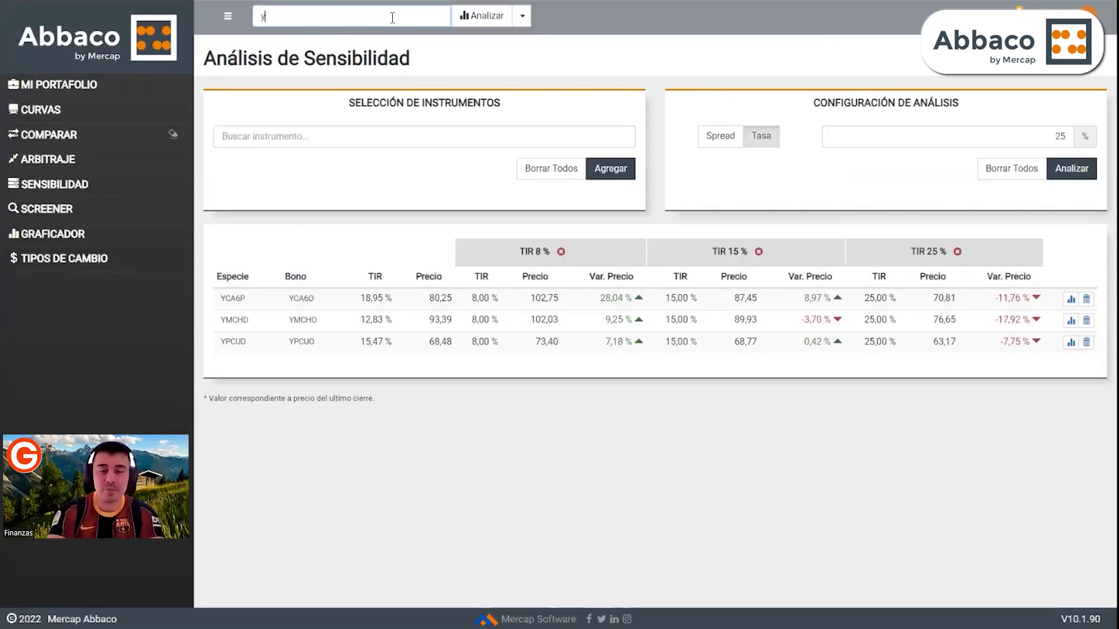
{"action": "type", "text": "ca6p"}
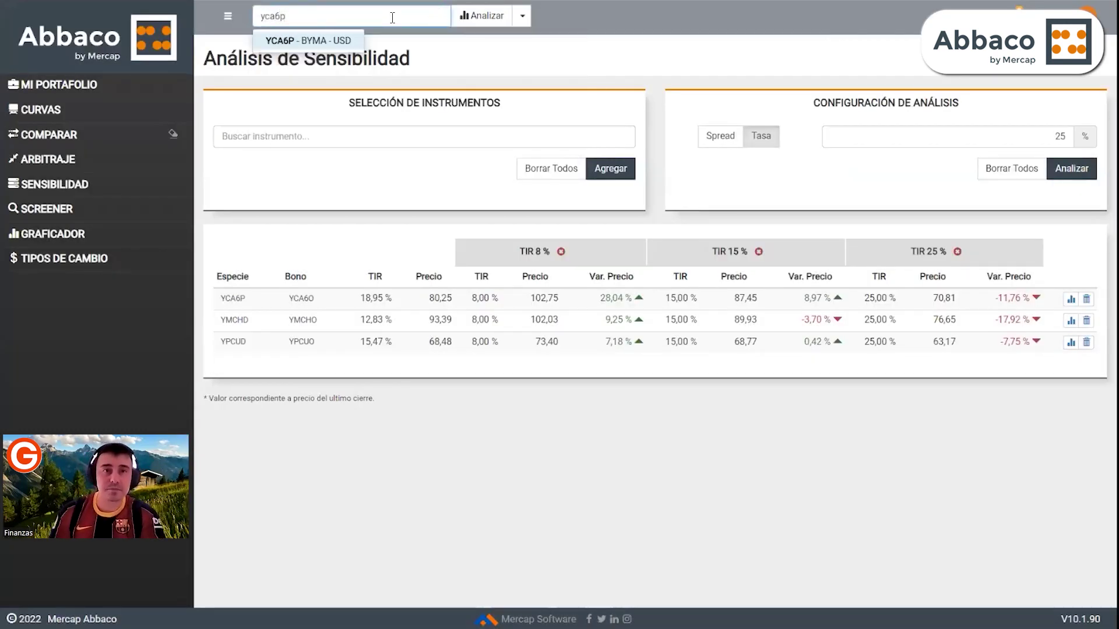
{"action": "left_click", "coordinate": [335, 42]}
{"action": "left_click", "coordinate": [470, 18]}
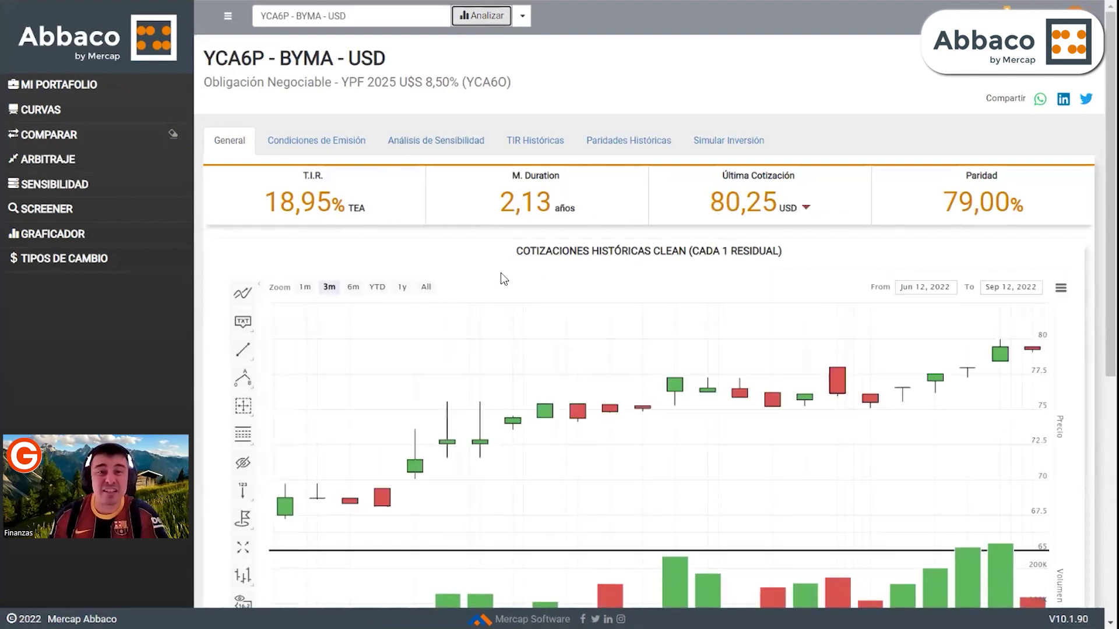
Show YCA6P's price history over the full available period and view its sensitivity analysis
{"action": "left_click", "coordinate": [426, 286]}
{"action": "left_click", "coordinate": [437, 142]}
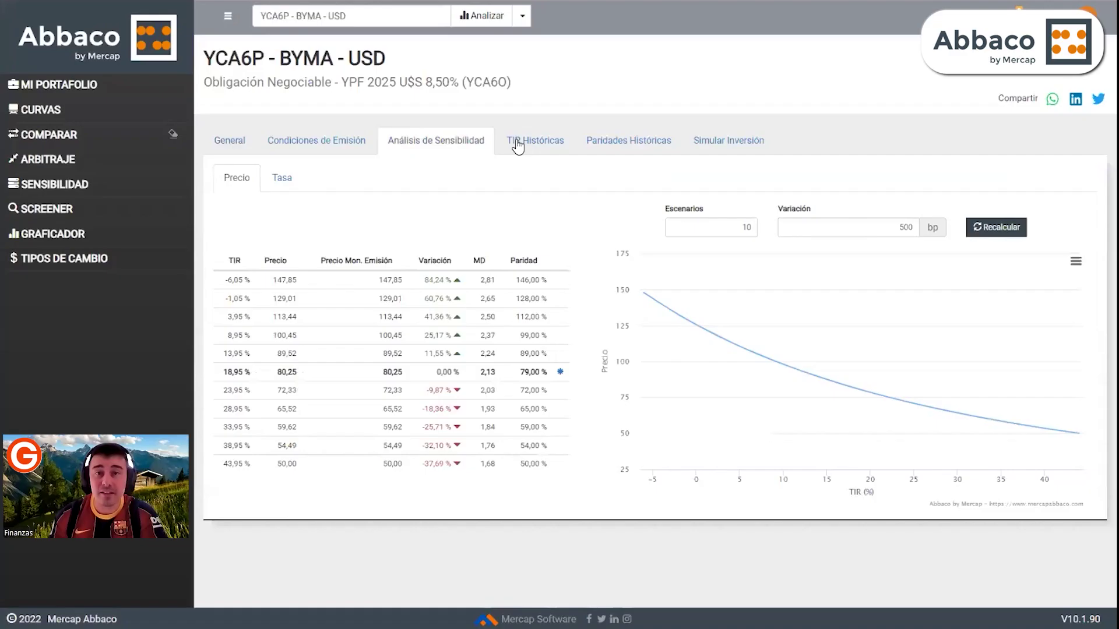
Examine YCA6P's historical TIR and historical parity charts over the full available period
{"action": "left_click", "coordinate": [517, 140]}
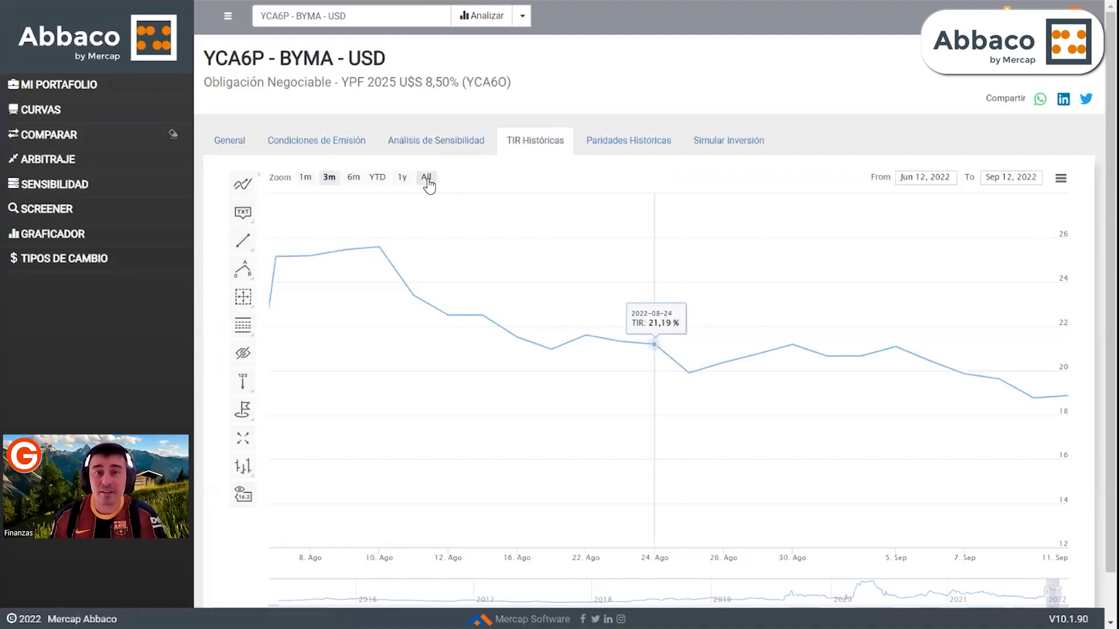
{"action": "left_click", "coordinate": [426, 178]}
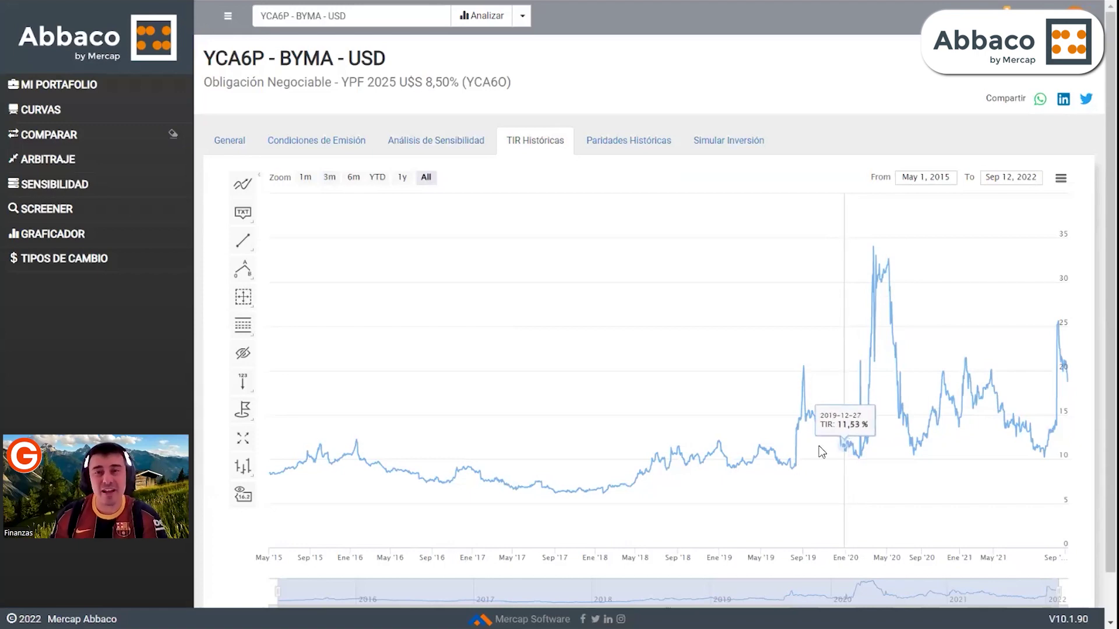
{"action": "left_click", "coordinate": [591, 146]}
{"action": "left_click", "coordinate": [426, 178]}
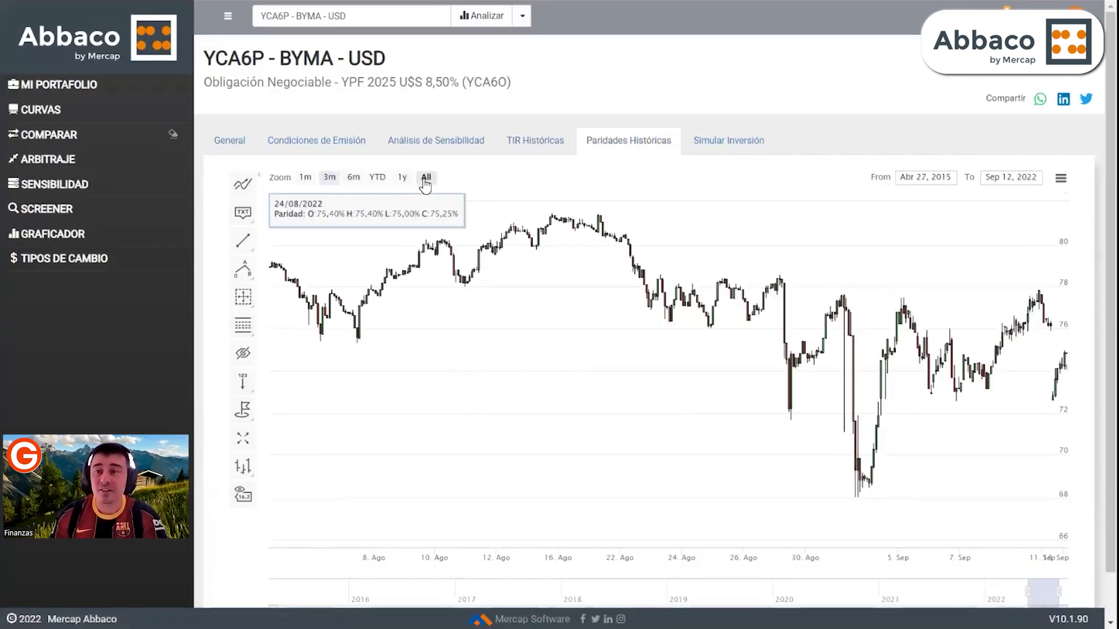
{"action": "scroll", "coordinate": [541, 322], "scroll_direction": "down", "scroll_amount": 1}
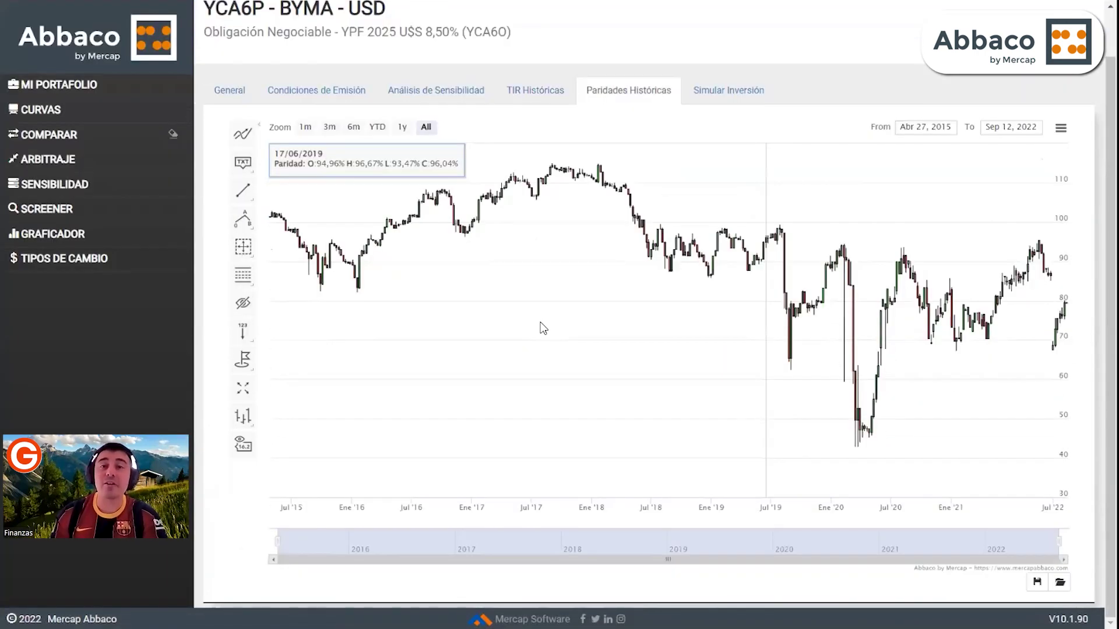
{"action": "scroll", "coordinate": [541, 321], "scroll_direction": "up", "scroll_amount": 1}
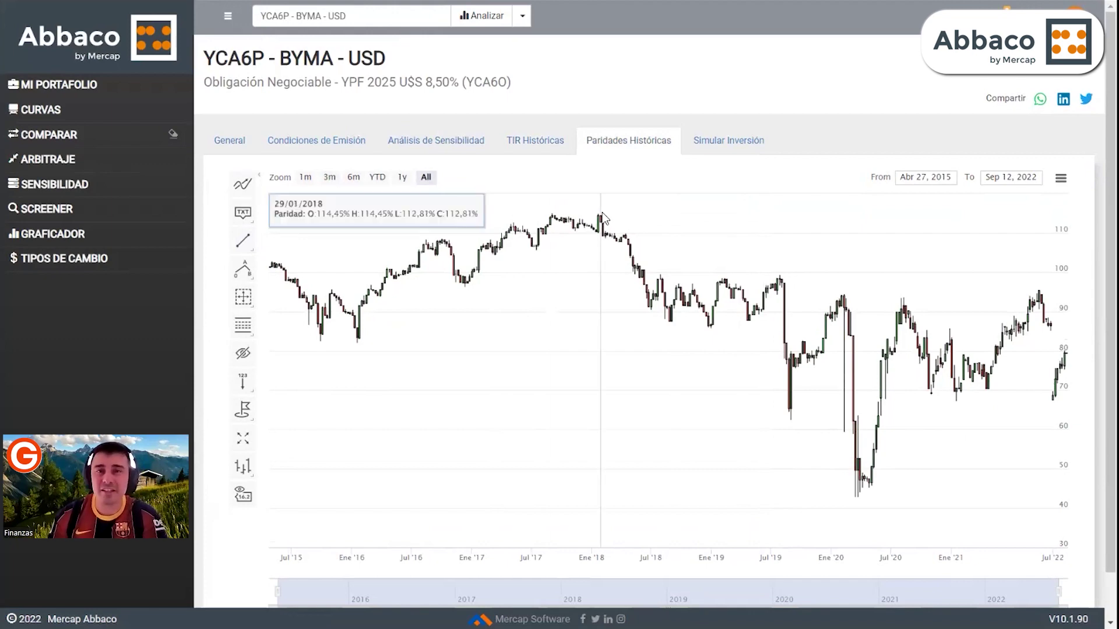
Review YCA6P's issue conditions and examine the payment dates, interest and final total in its simulated investment cashflow
{"action": "left_click", "coordinate": [261, 140]}
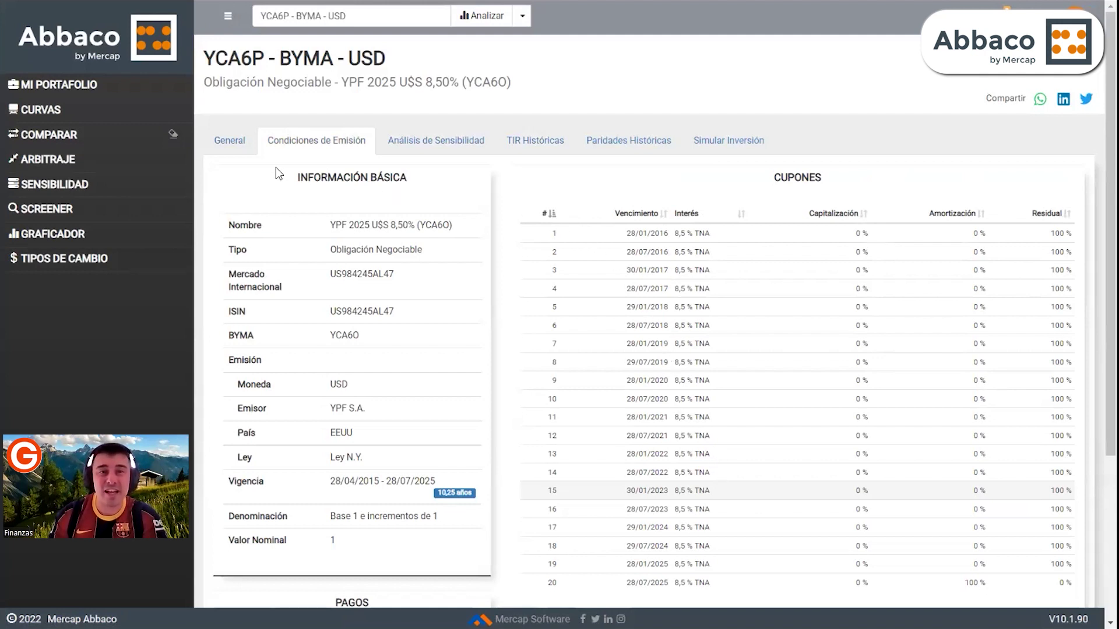
{"action": "left_click", "coordinate": [238, 152]}
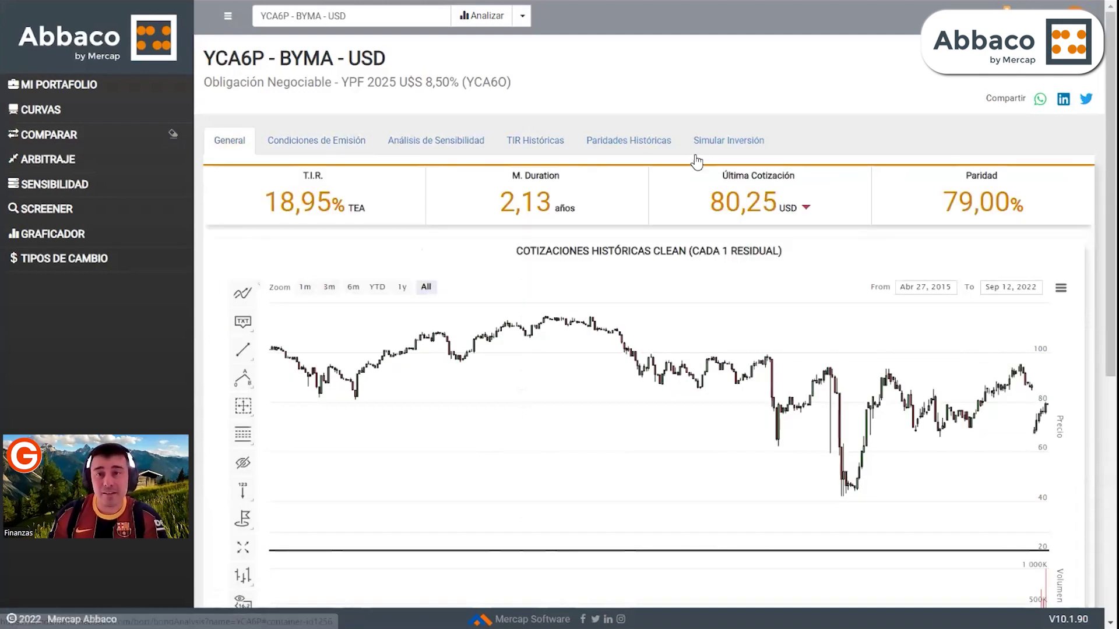
{"action": "left_click", "coordinate": [697, 148]}
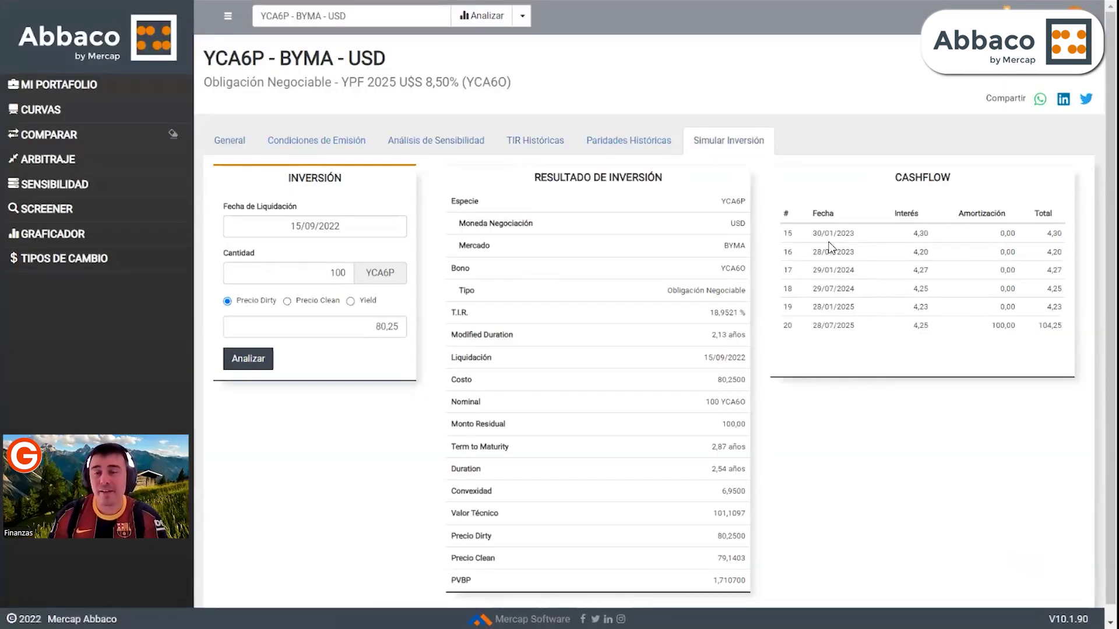
{"action": "left_click_drag", "start_coordinate": [809, 233], "coordinate": [877, 242]}
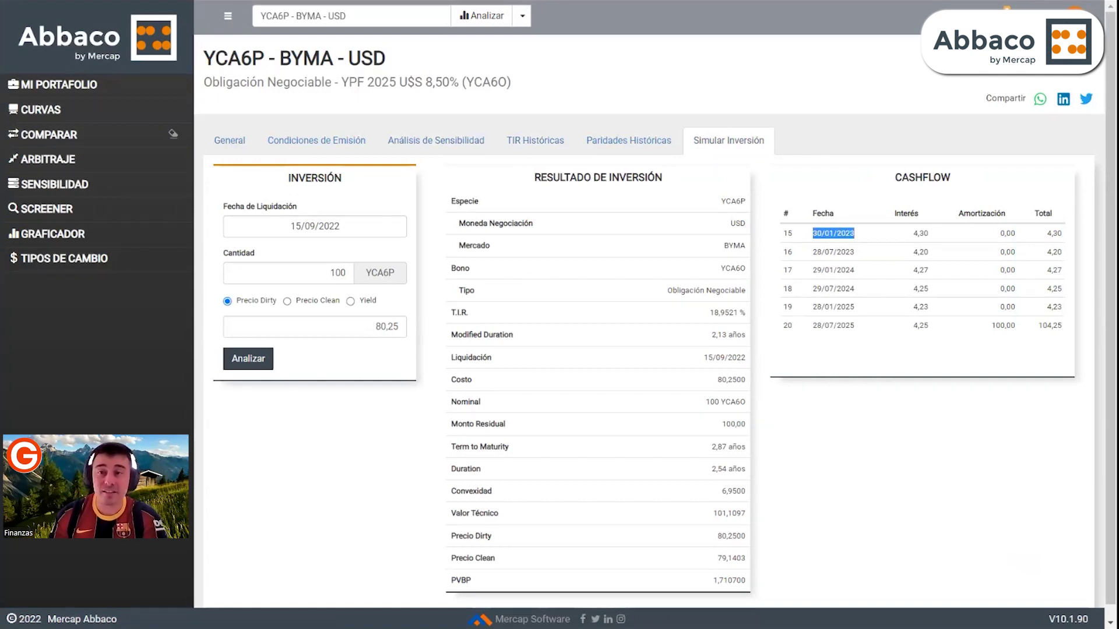
{"action": "left_click_drag", "start_coordinate": [913, 252], "coordinate": [928, 270]}
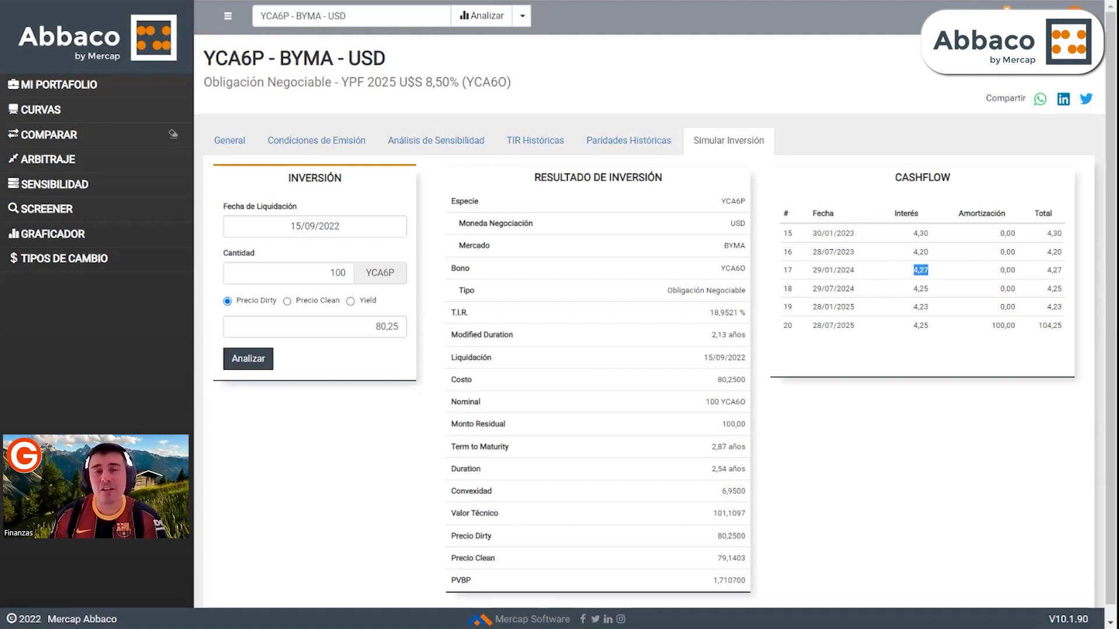
{"action": "left_click_drag", "start_coordinate": [1037, 325], "coordinate": [1062, 325]}
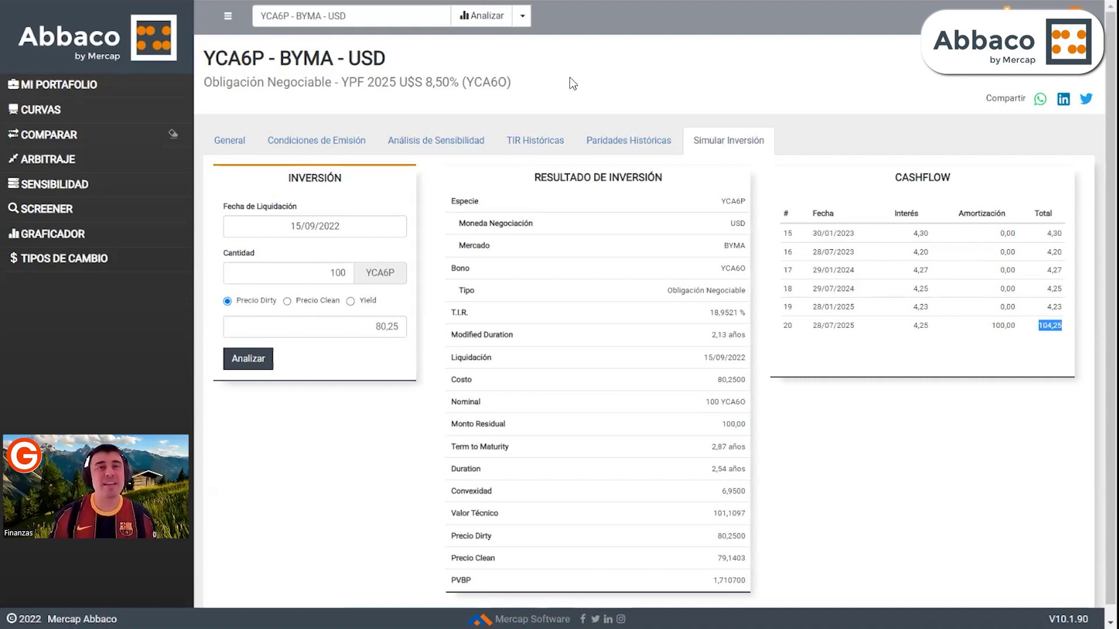
Open the individual analysis of YPCUD - BYMA - USD and review its simulated investment cashflow and general data
{"action": "left_click_drag", "start_coordinate": [381, 14], "coordinate": [236, 14]}
{"action": "type", "text": "ypc"}
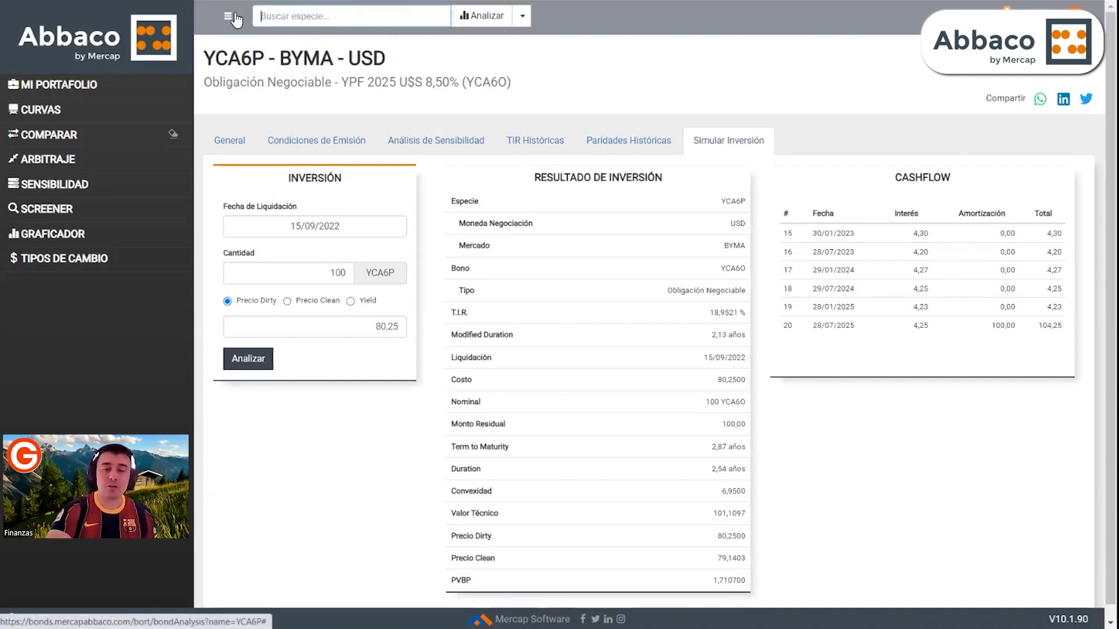
{"action": "type", "text": "ud"}
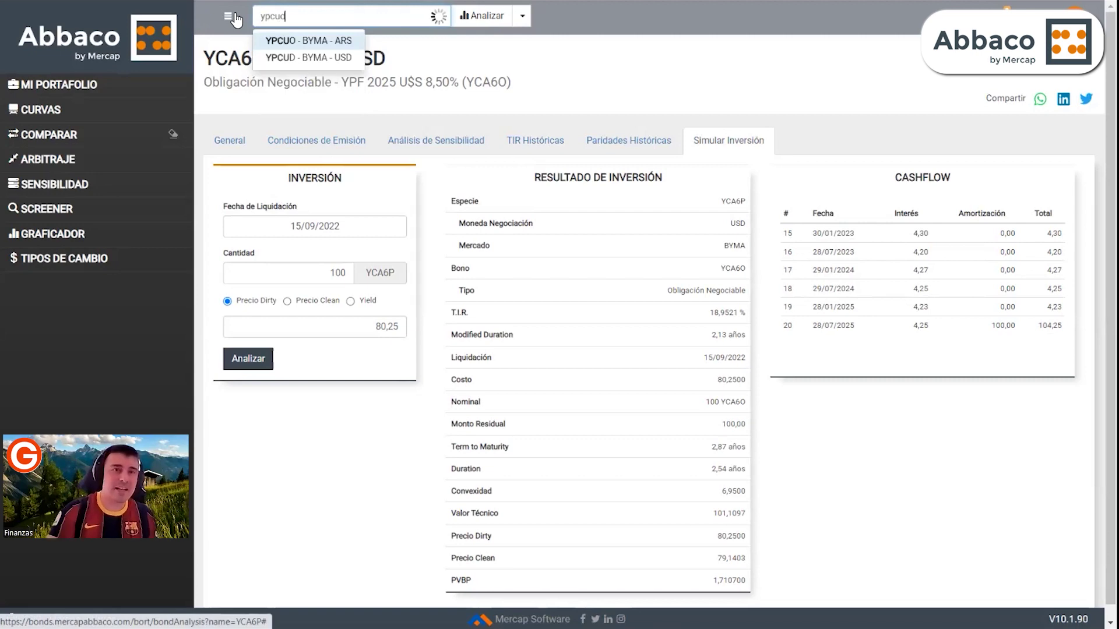
{"action": "left_click", "coordinate": [279, 42]}
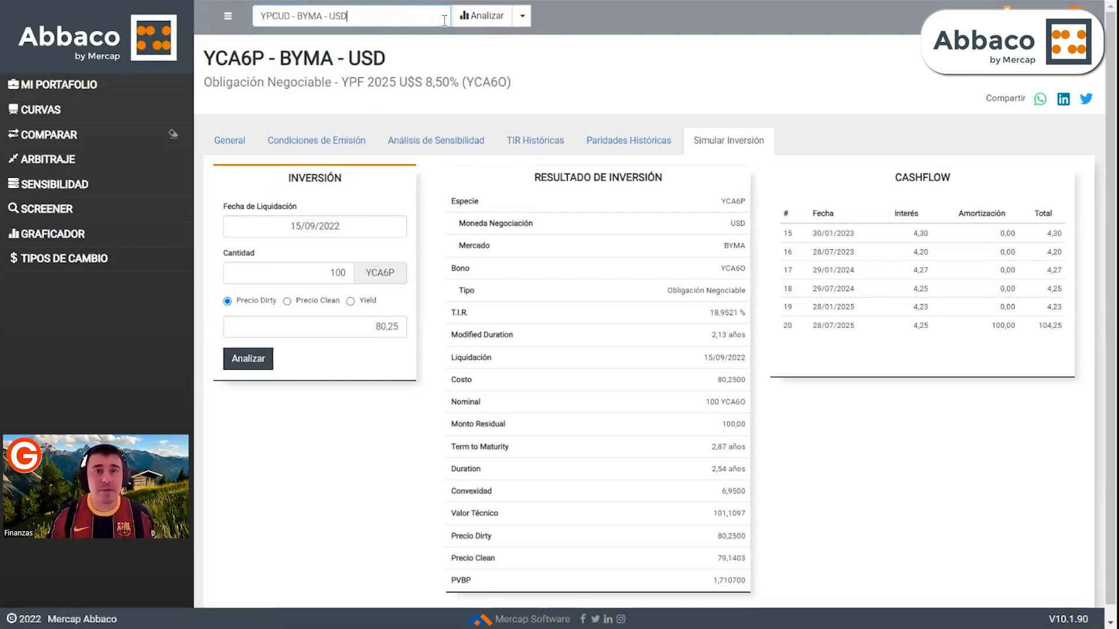
{"action": "left_click", "coordinate": [468, 23]}
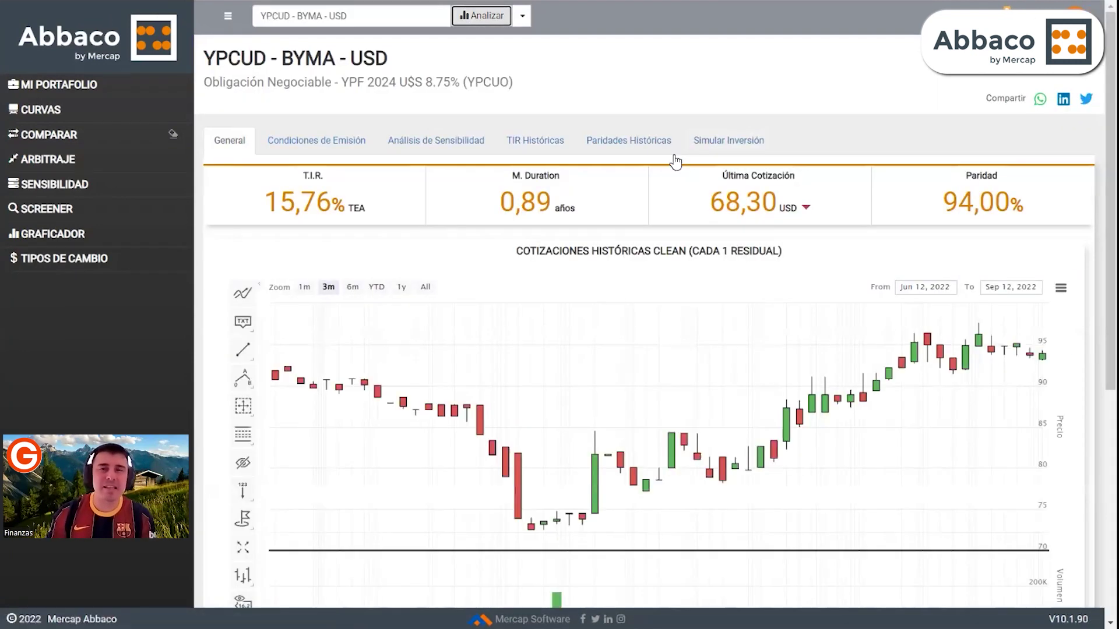
{"action": "left_click", "coordinate": [717, 151]}
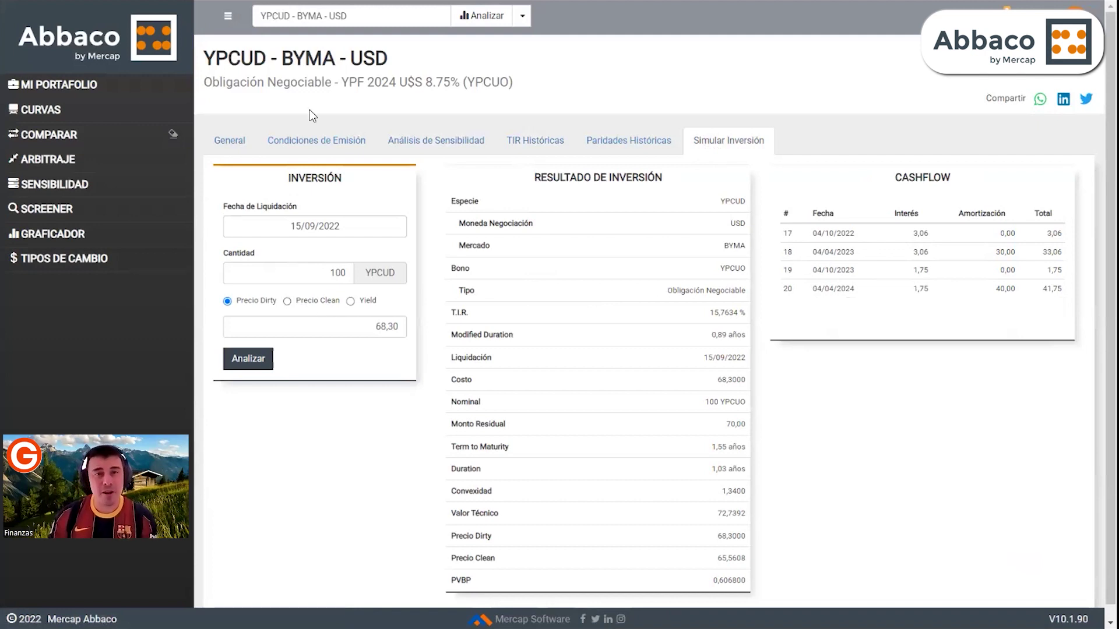
{"action": "left_click", "coordinate": [244, 145]}
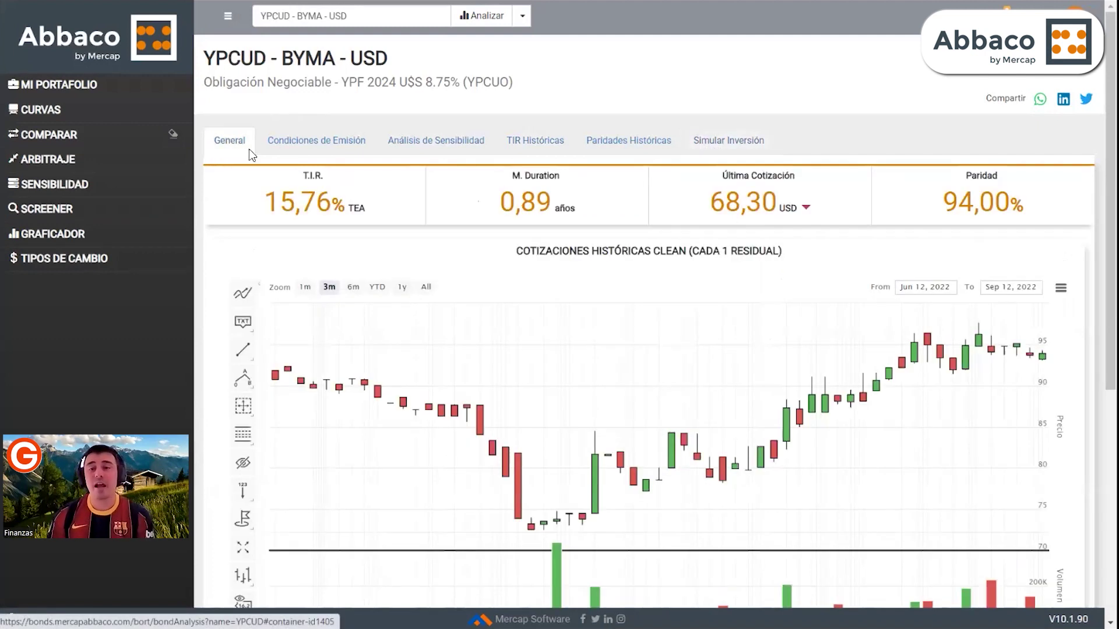